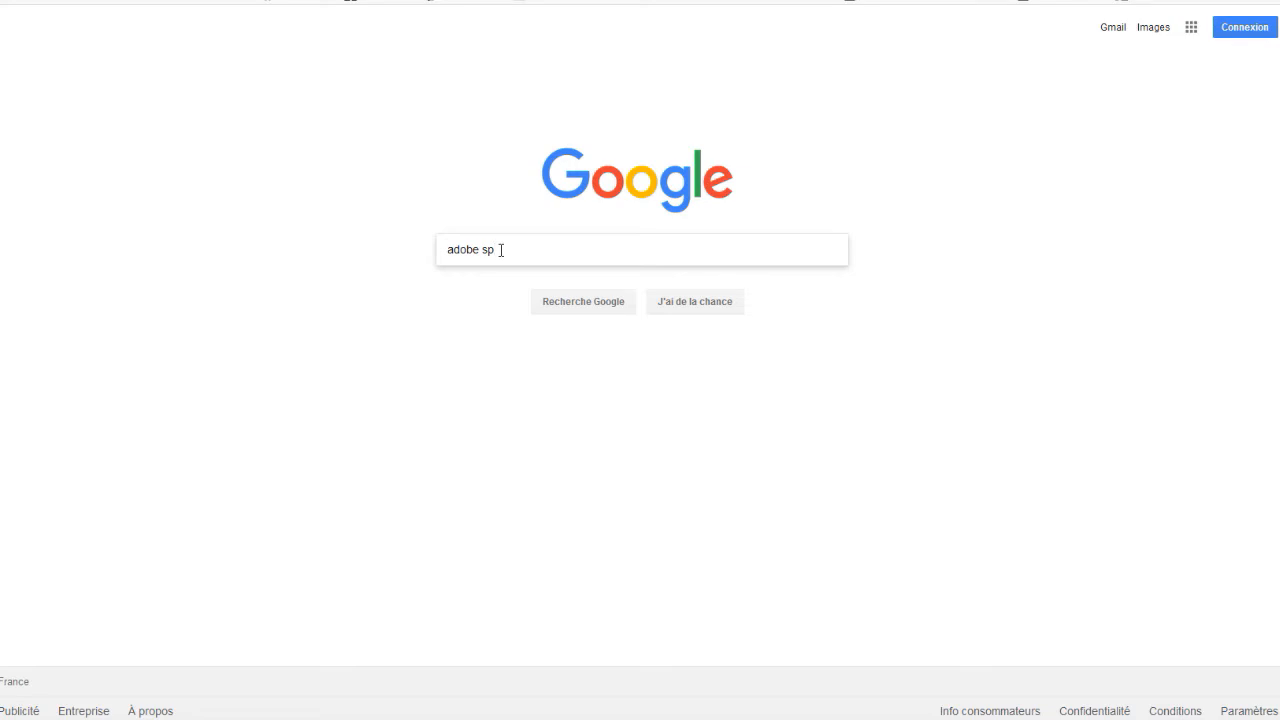
Search Google for "adobe spark video" and open the official Adobe Spark website from the results
type("a")
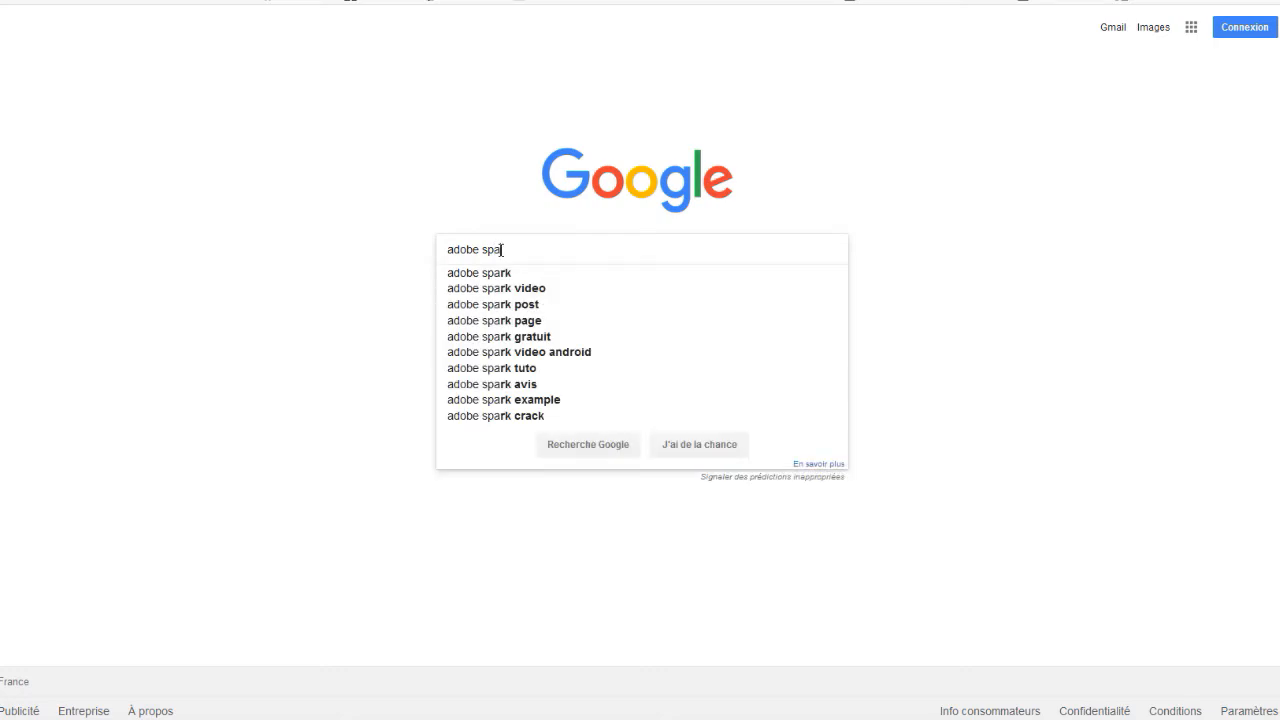
left_click(508, 292)
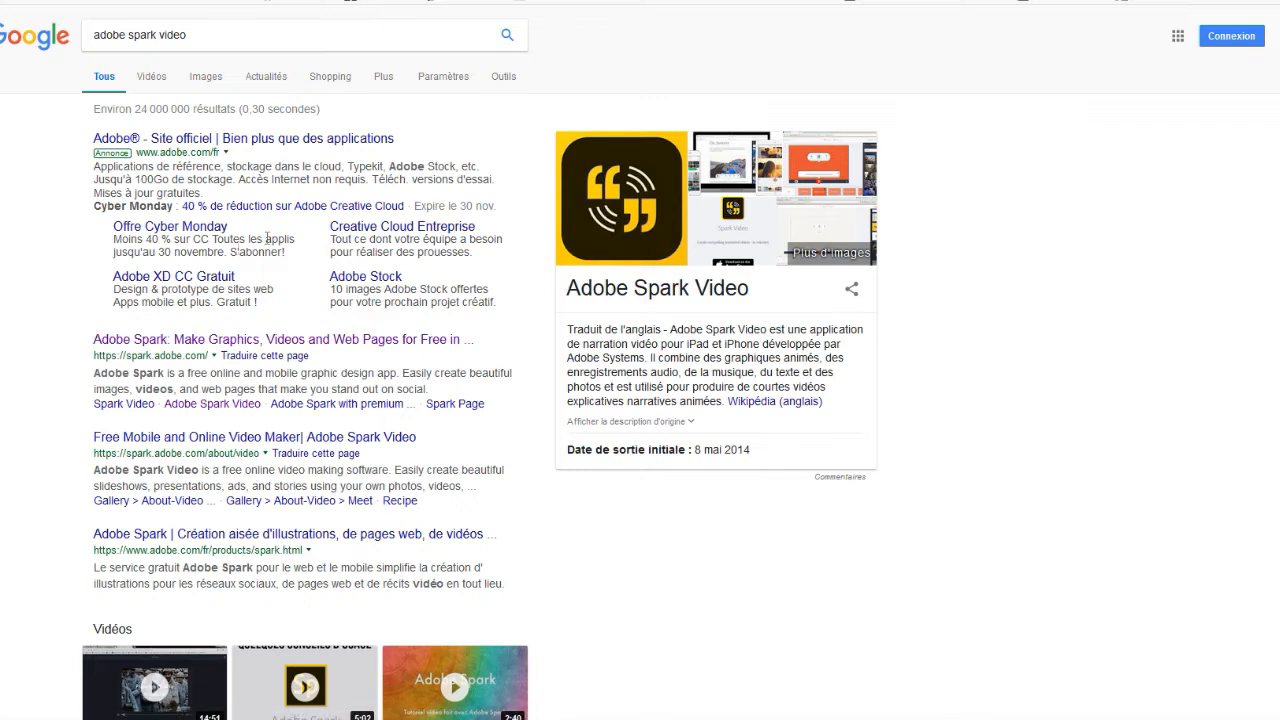
left_click(219, 340)
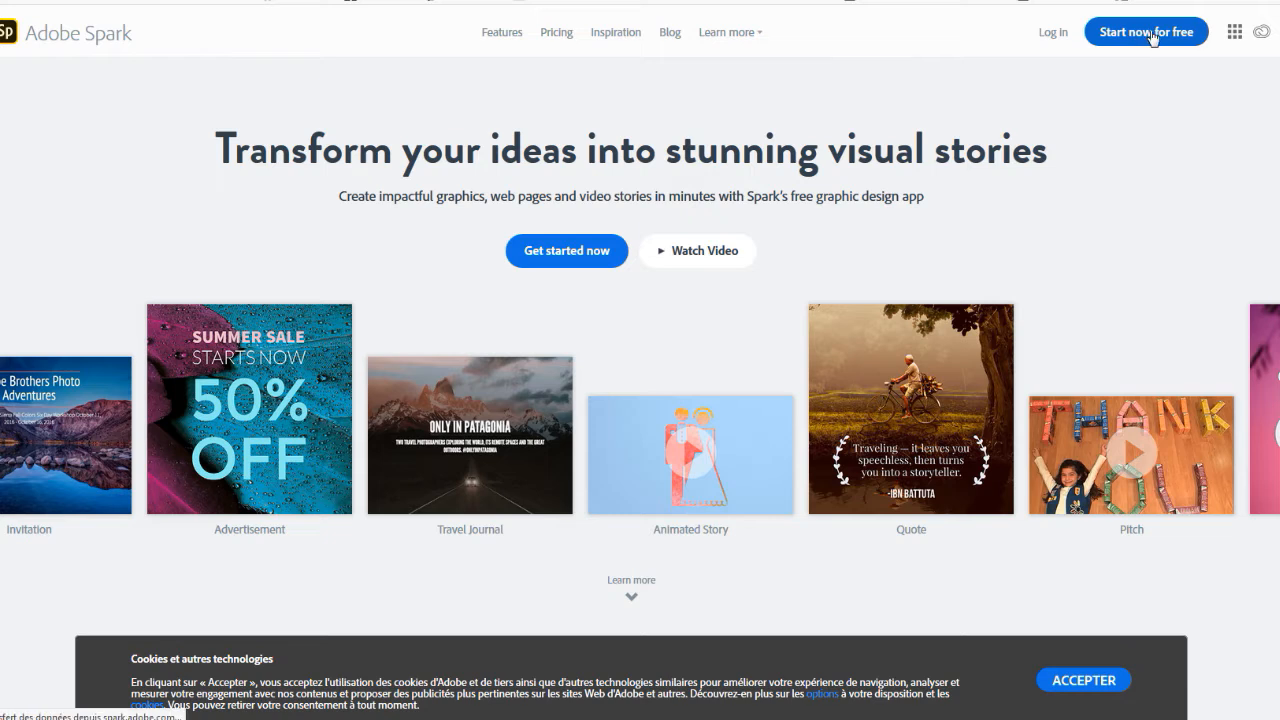
Sign up for free by email with name, email address, account password, country and date of birth, declining to save the login in the browser
left_click(1152, 34)
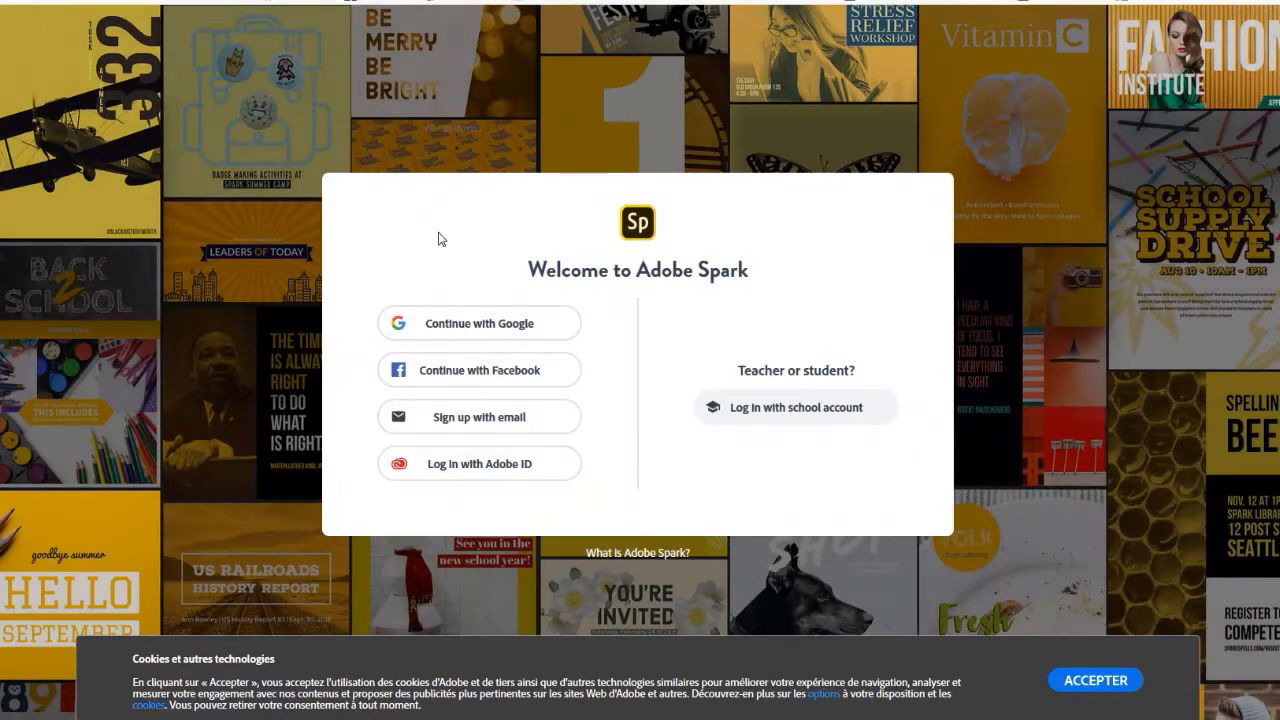
left_click(457, 422)
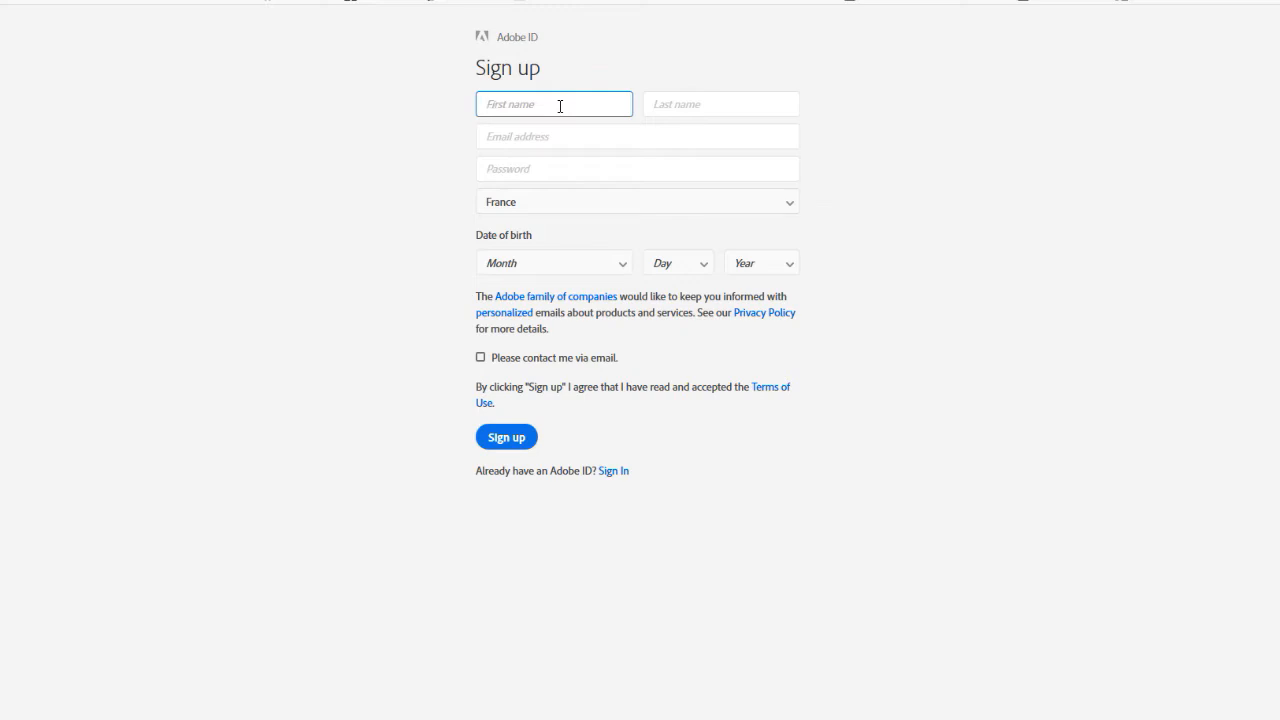
type("Stéven")
key("Tab")
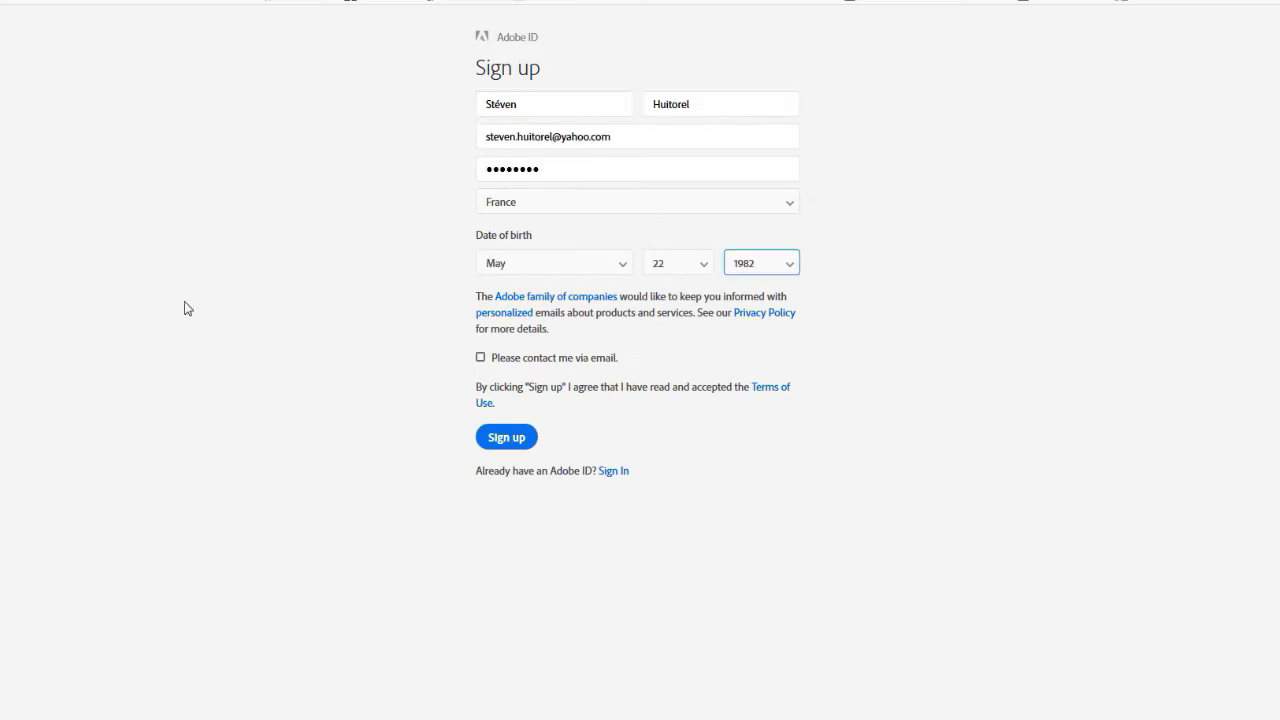
left_click(191, 307)
left_click(506, 438)
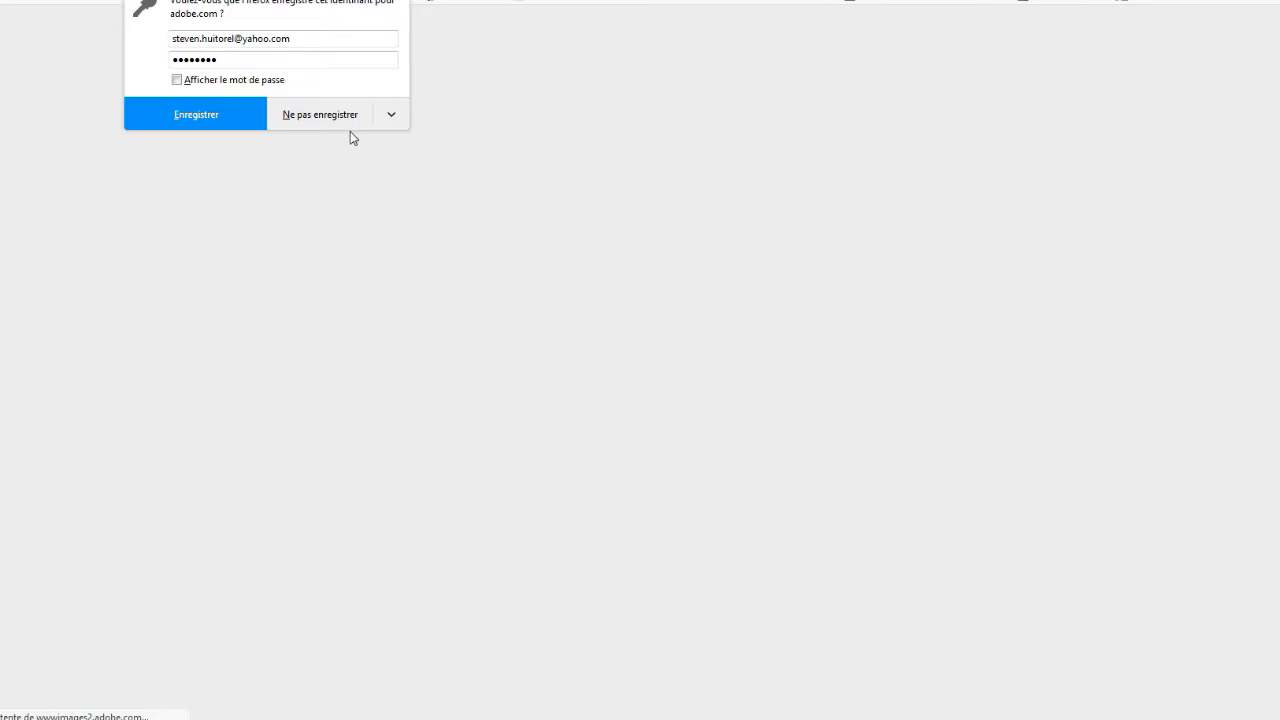
left_click(337, 126)
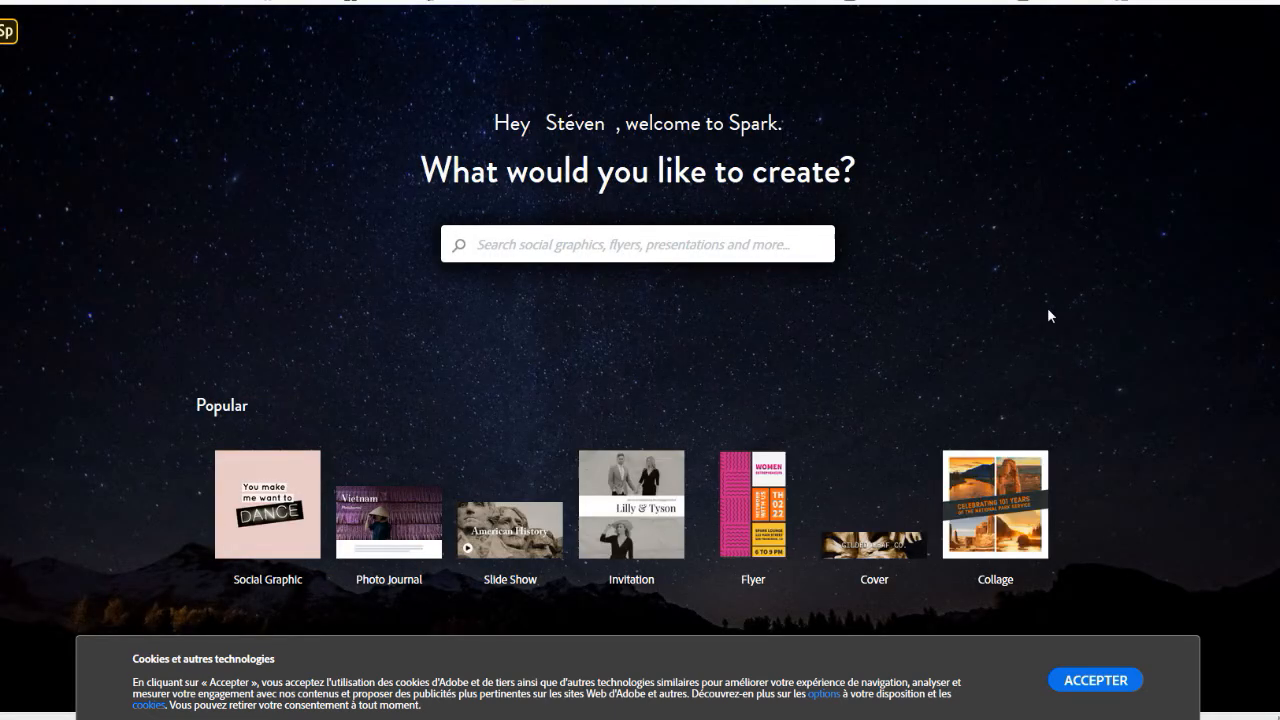
Accept the cookies and create a new video from scratch instead of using a suggested project type
left_click(1097, 680)
scroll(944, 330, "down", 2)
scroll(945, 330, "down", 9)
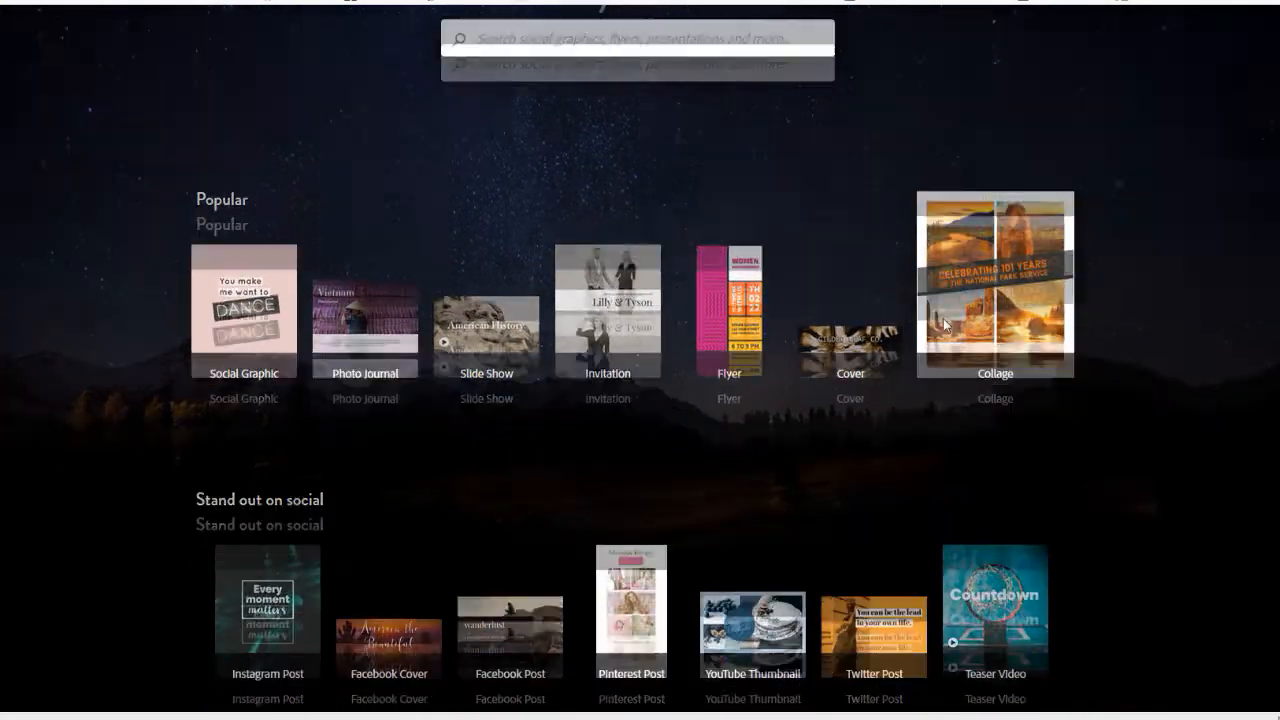
scroll(947, 330, "down", 10)
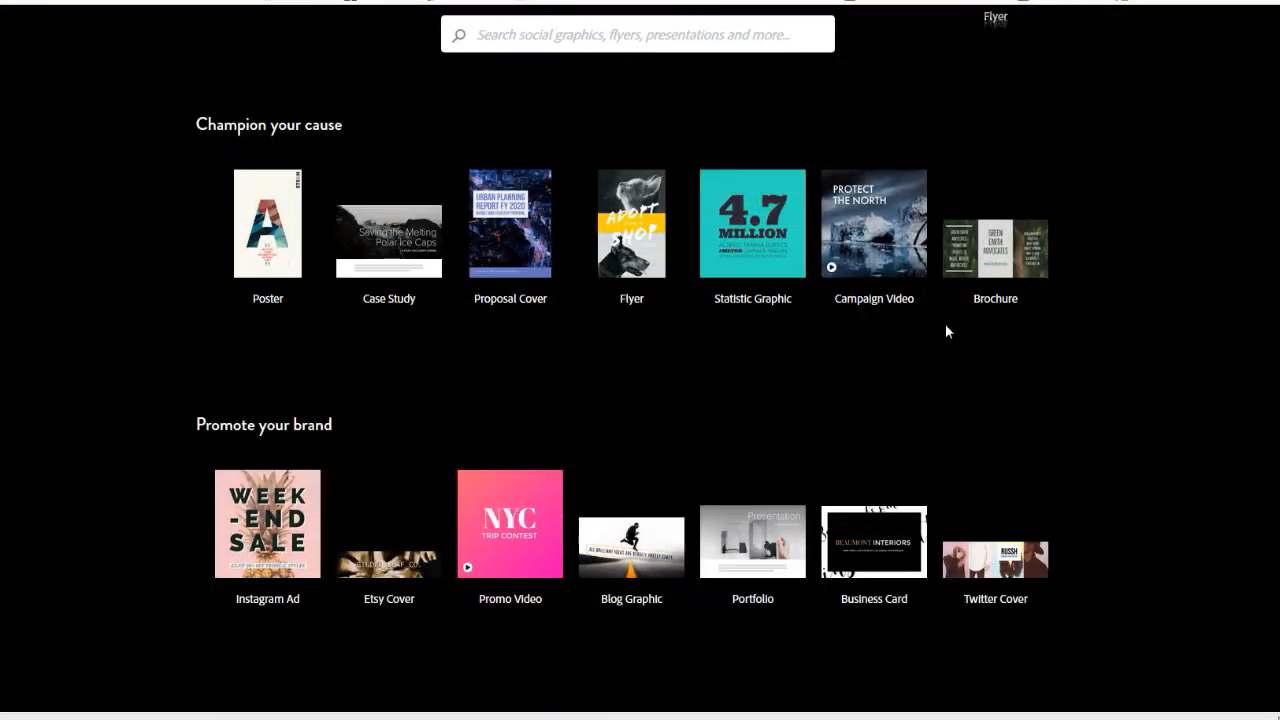
scroll(947, 333, "down", 2)
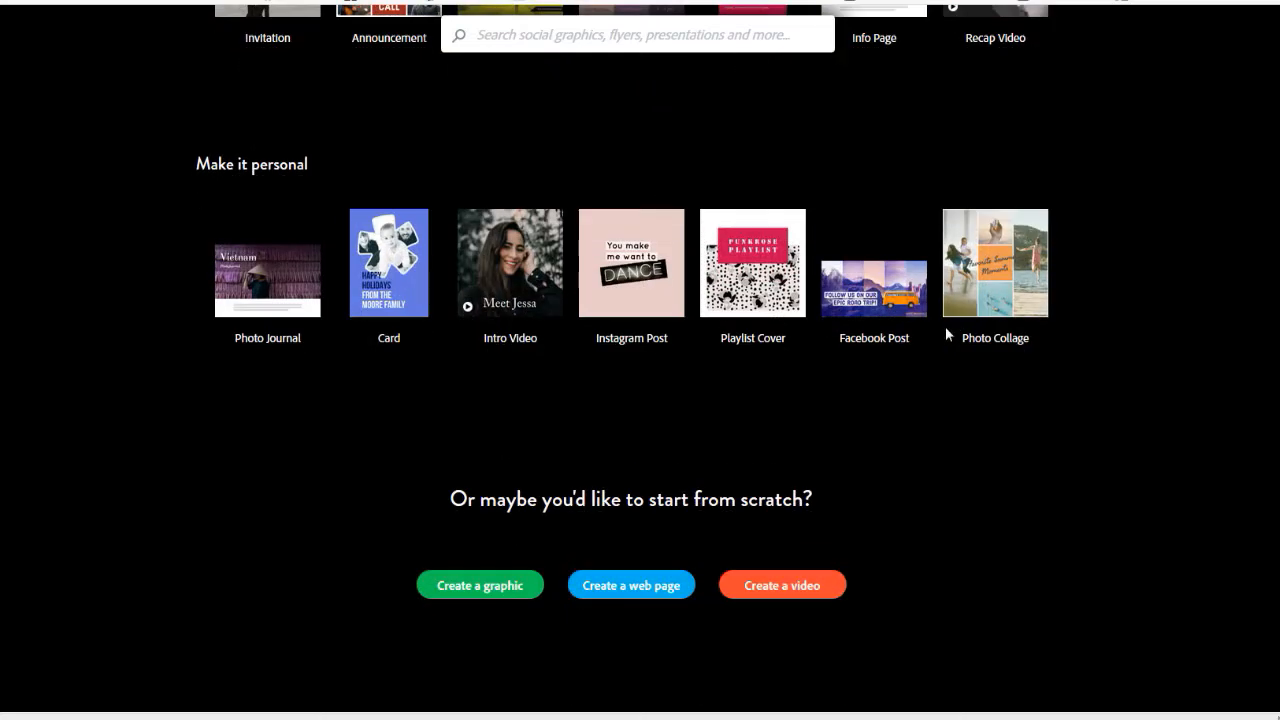
left_click(789, 594)
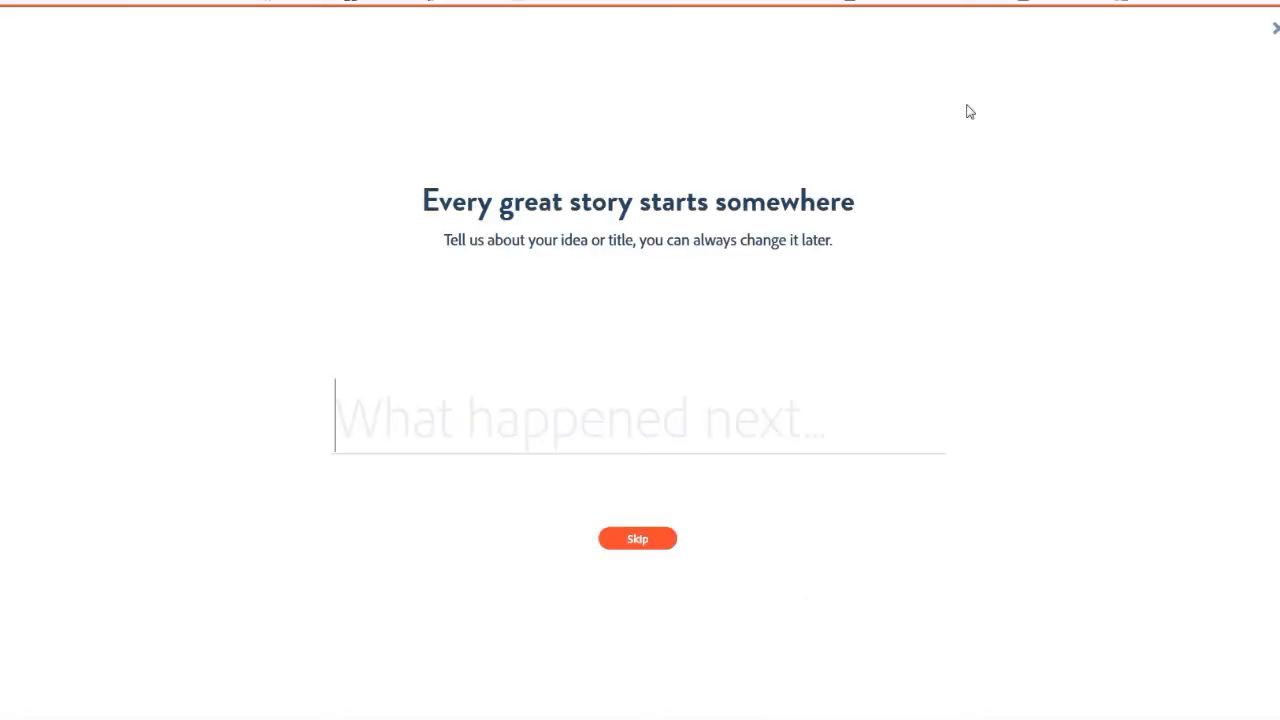
Title the video "10 things about" plus the person's full name, start without a story template and dismiss the quick tips
type("10 ")
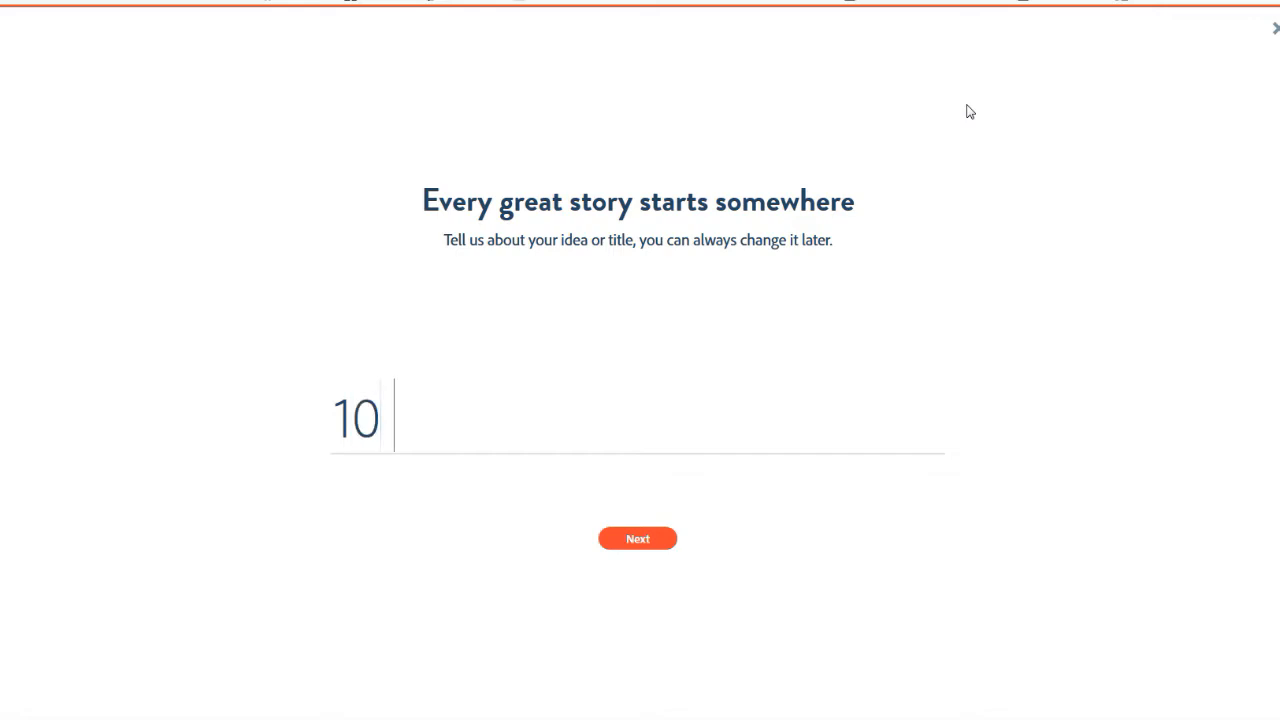
type("things about")
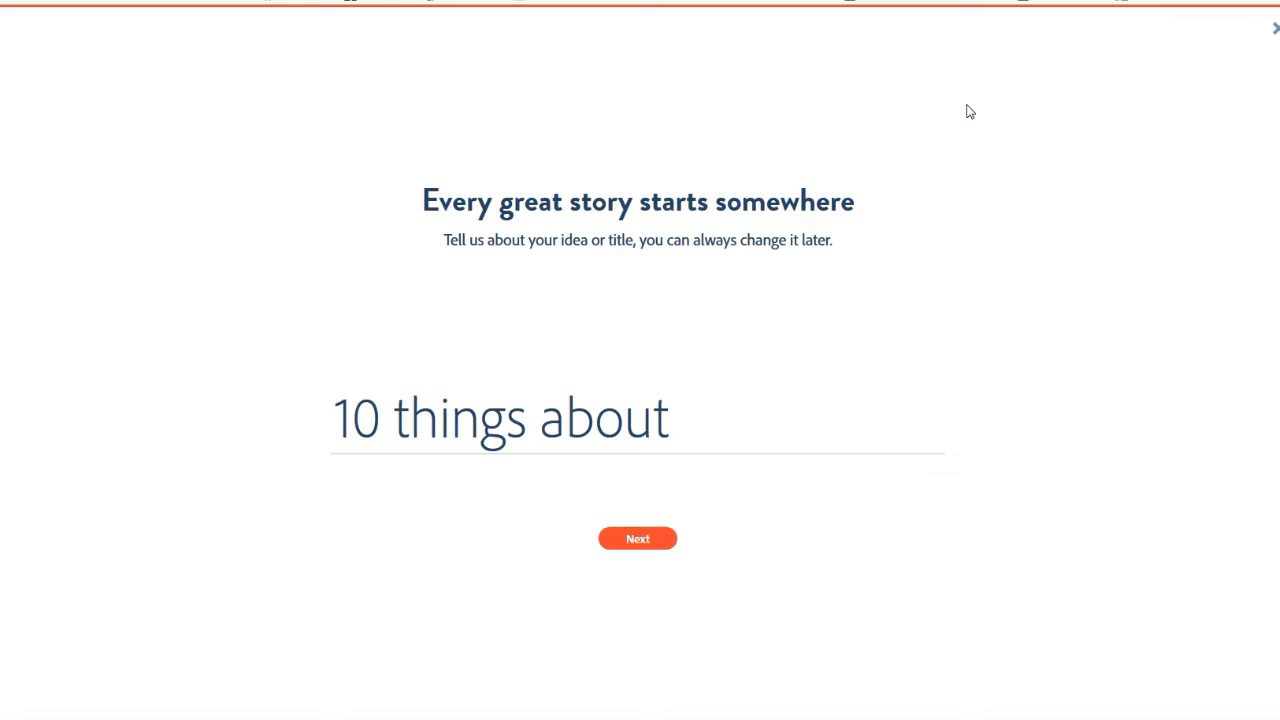
type("Stéven")
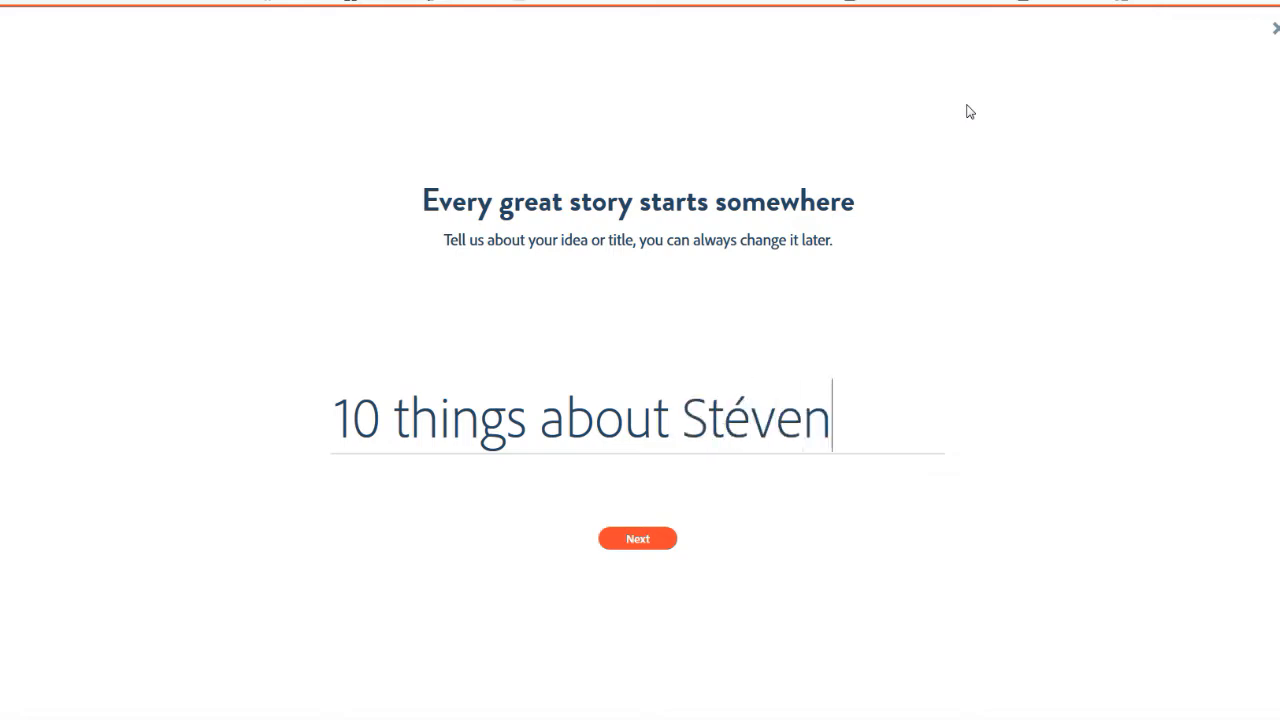
type(" Huitorel")
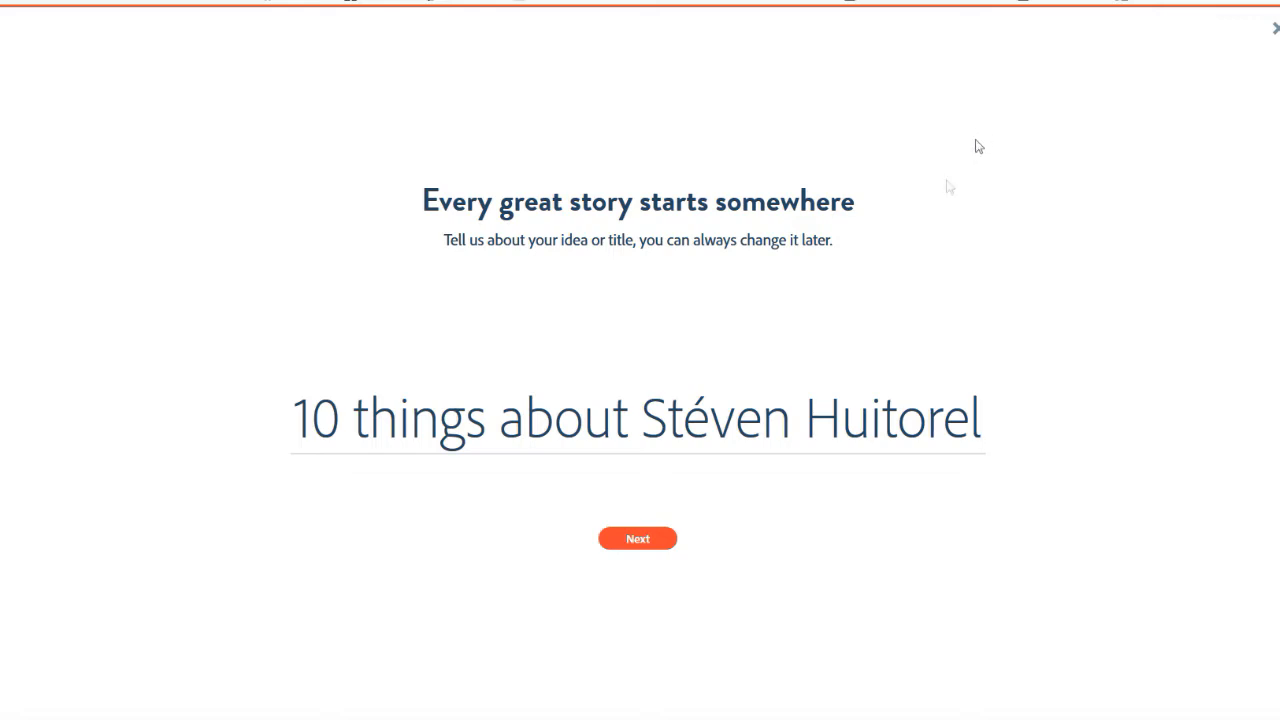
left_click(629, 541)
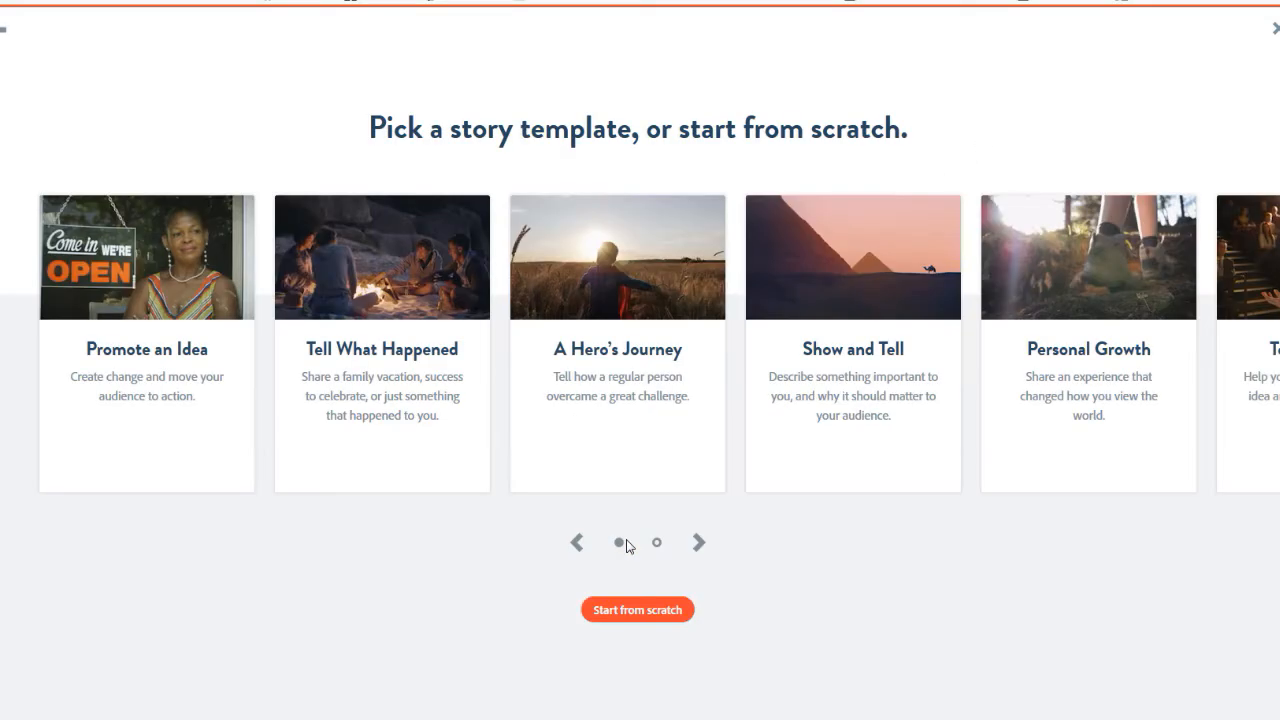
left_click(638, 610)
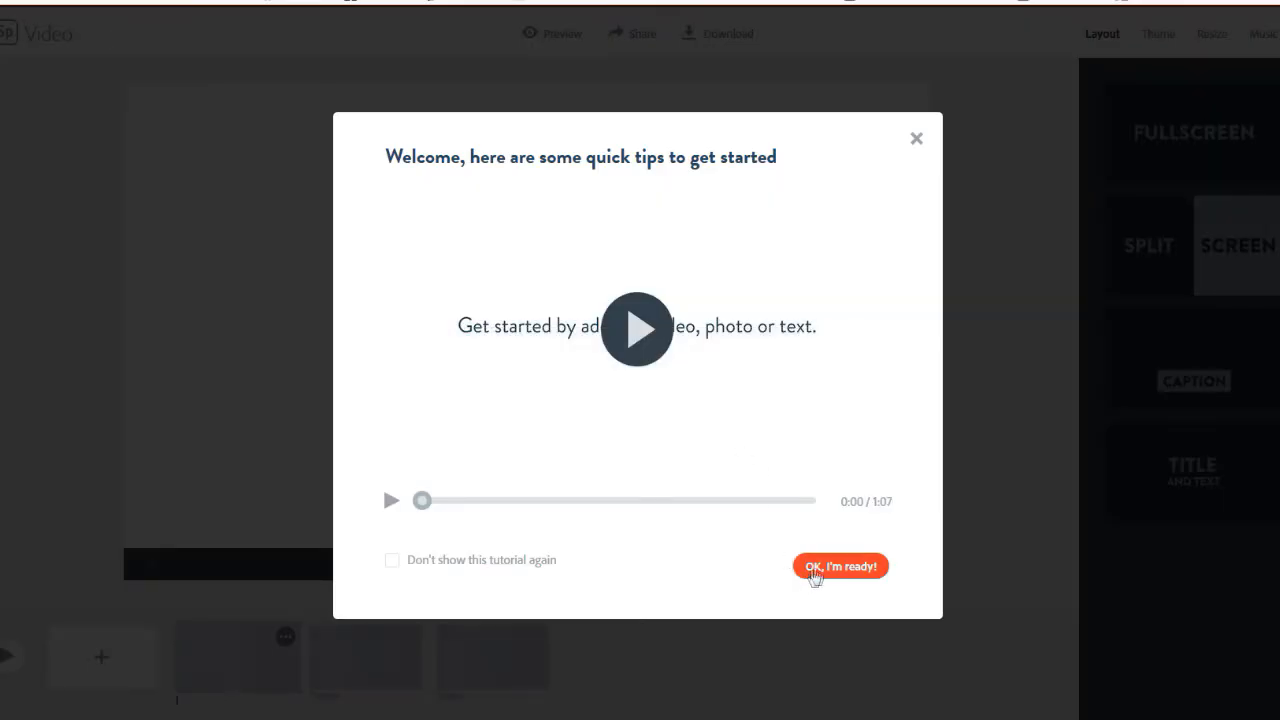
left_click(916, 143)
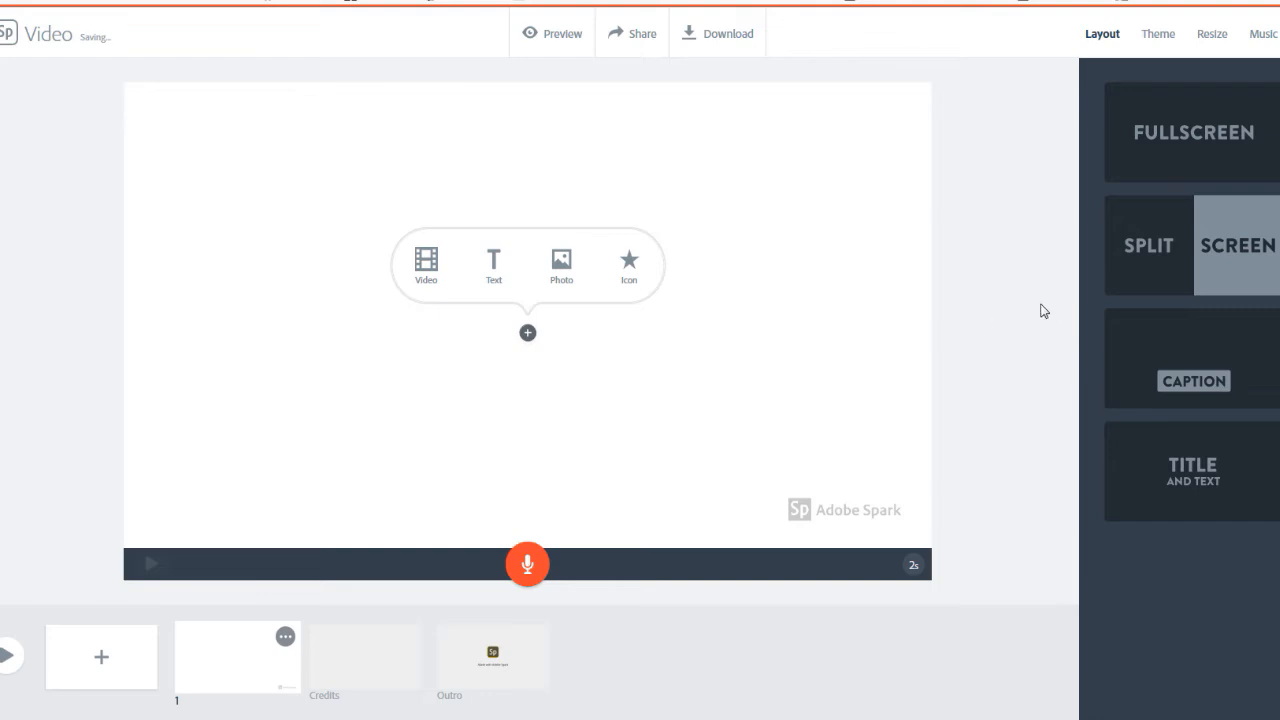
Upload the portrait JPEG from the desktop as the photo on the first slide
left_click(562, 264)
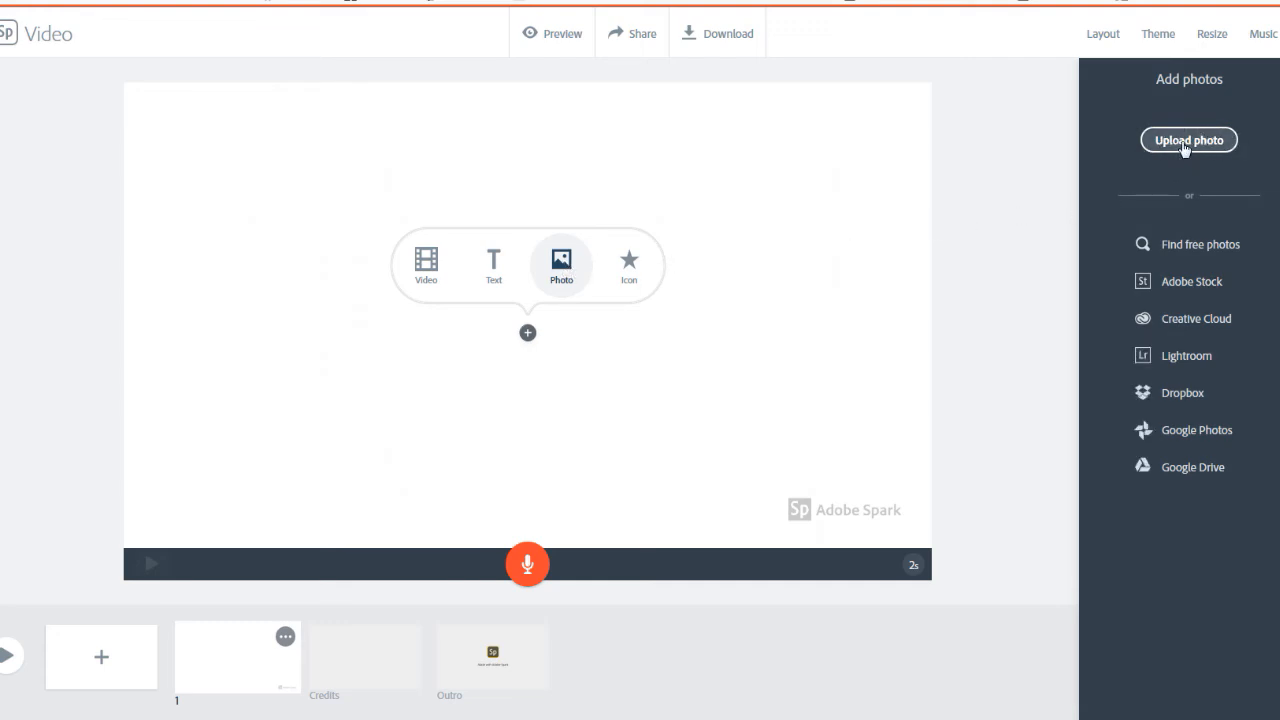
left_click(1187, 143)
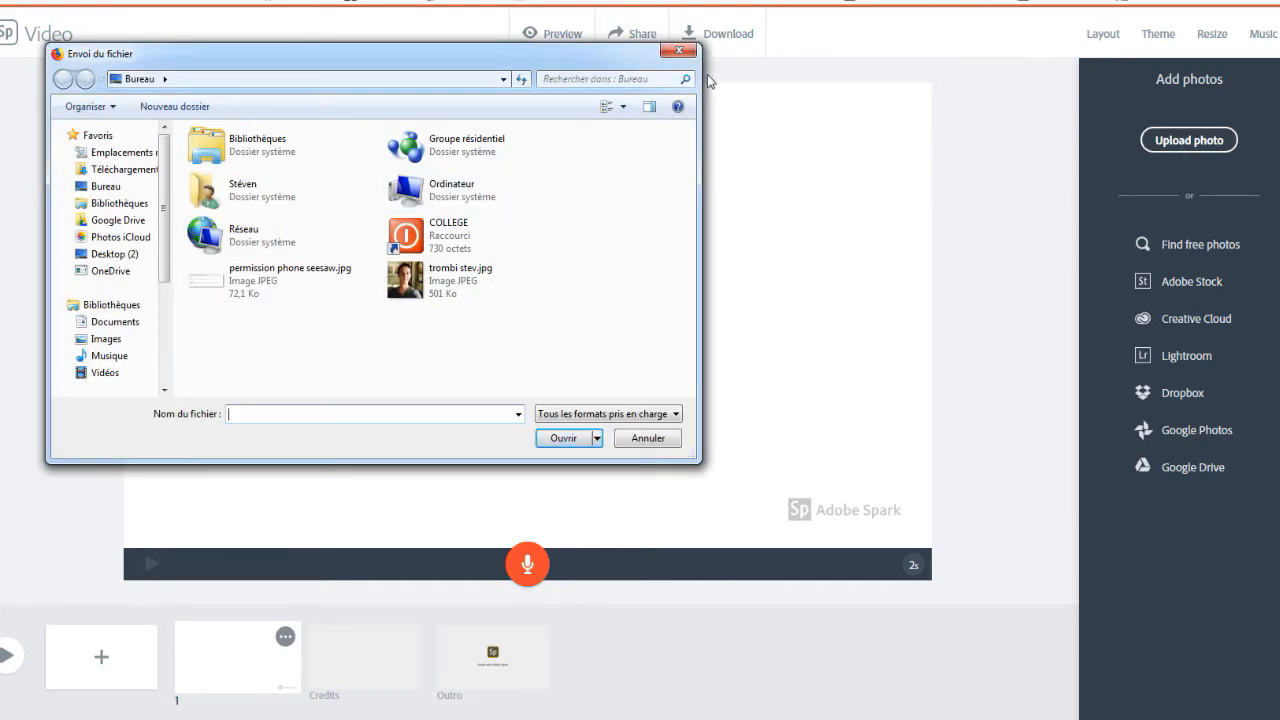
left_click(445, 285)
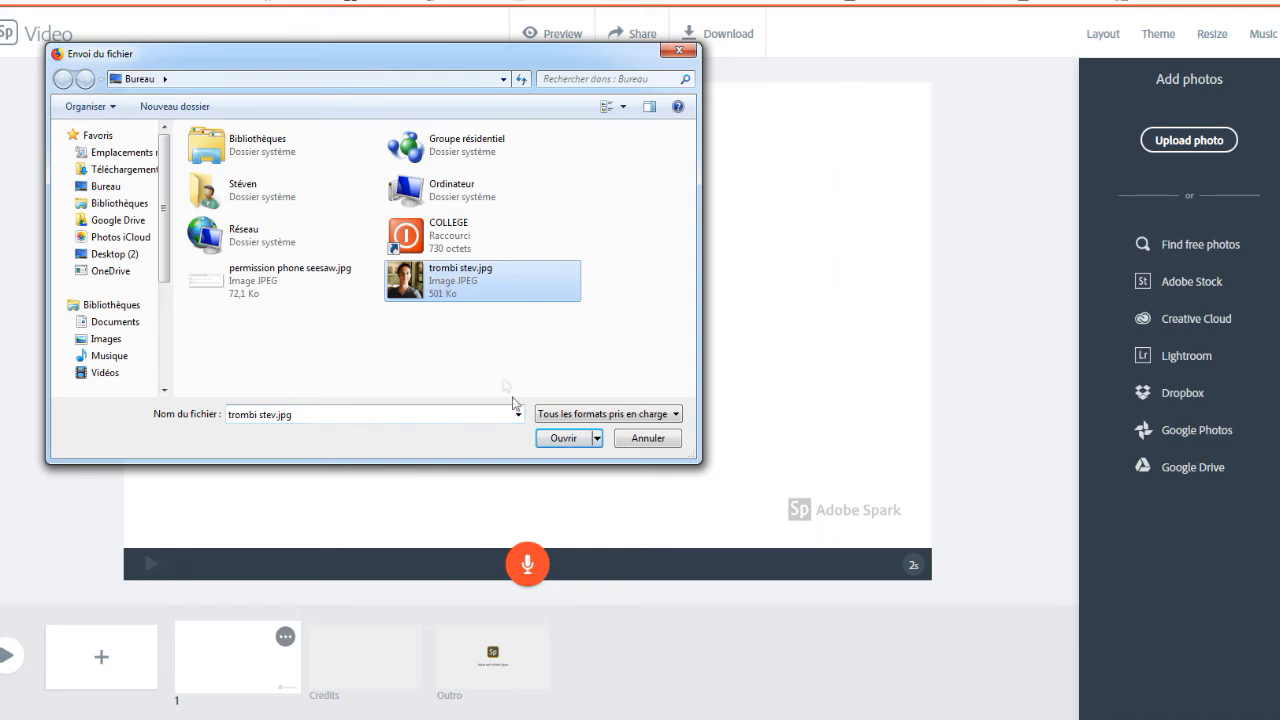
left_click(564, 439)
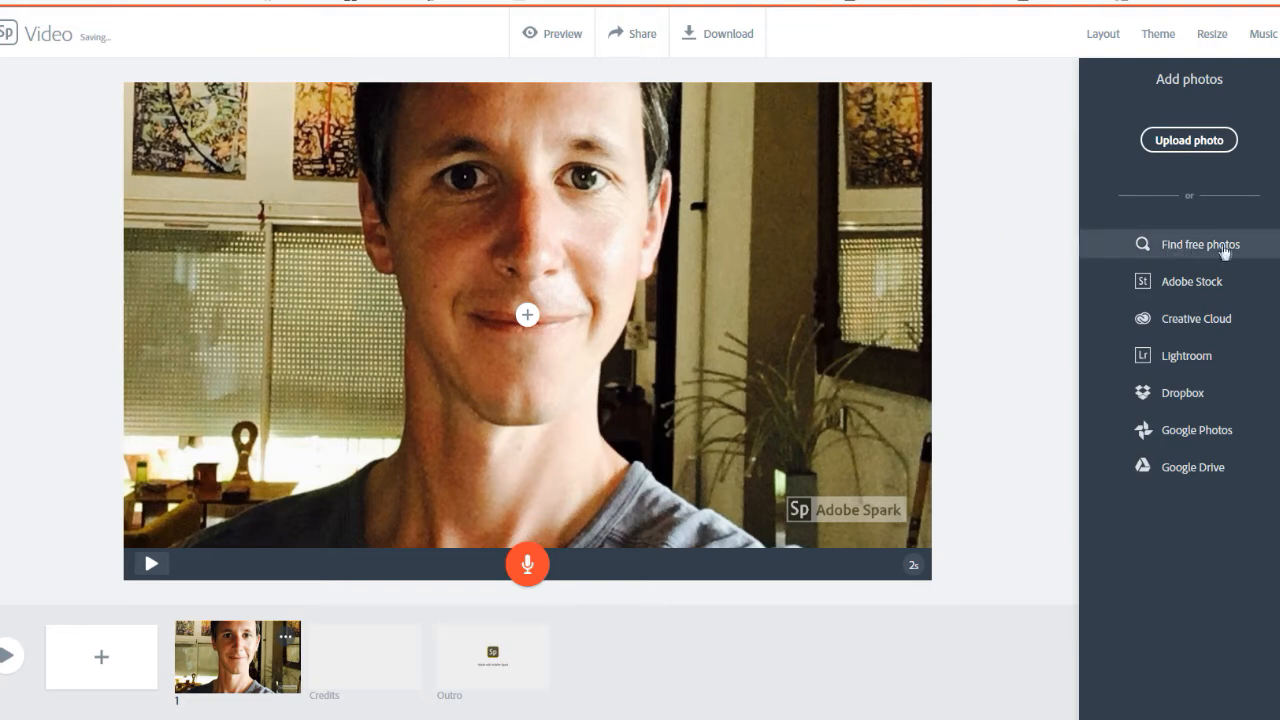
Search the free photos for "madrid" and place the picture of the street seen through an arch on the first slide
left_click(1180, 250)
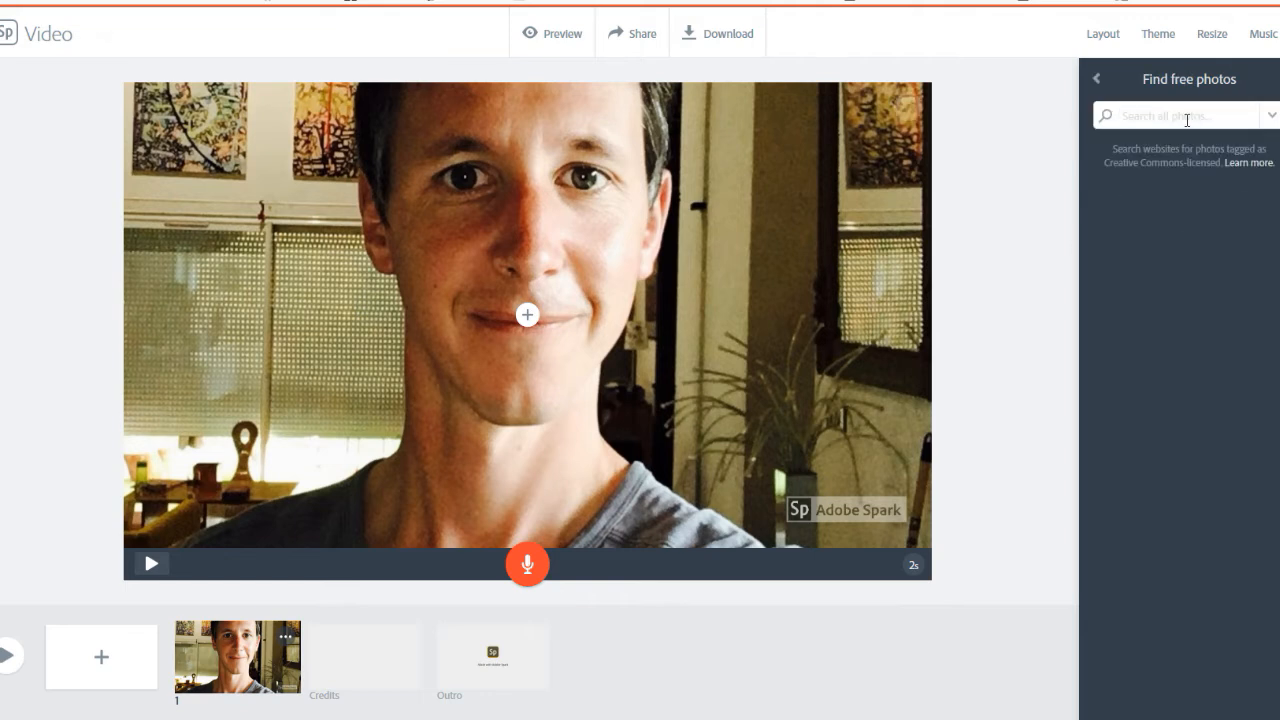
type("madrid")
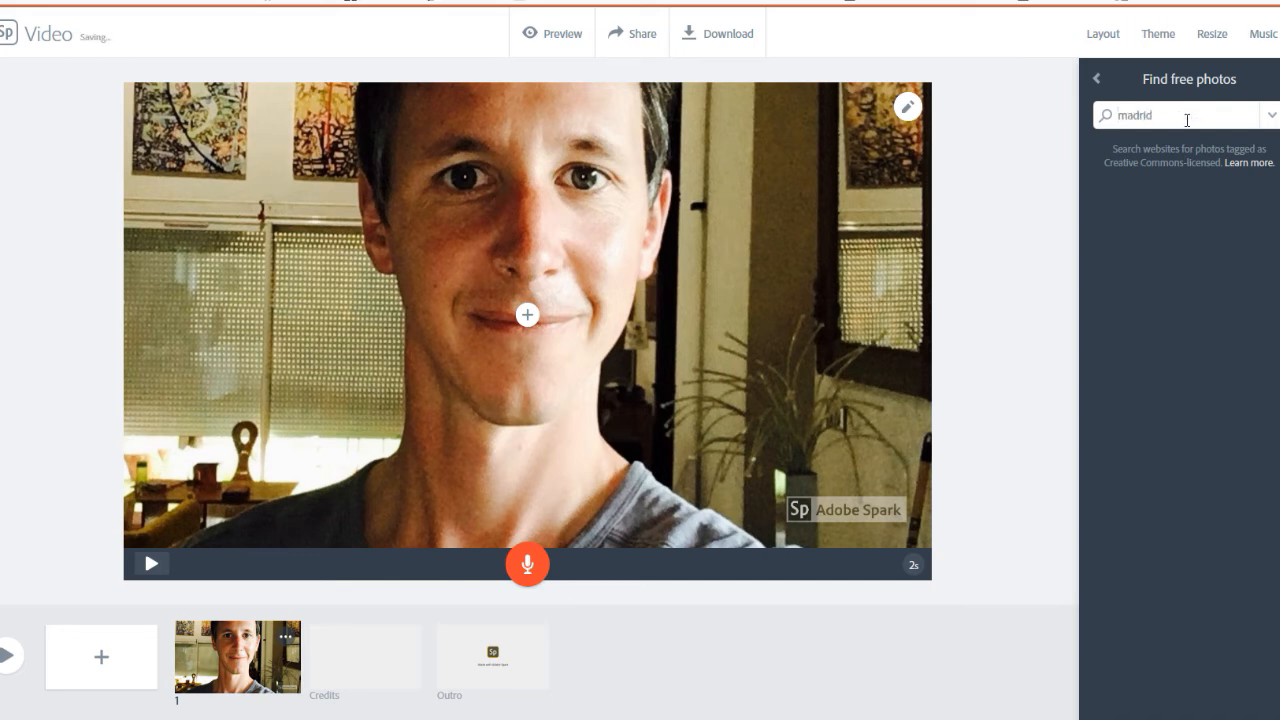
key("Return")
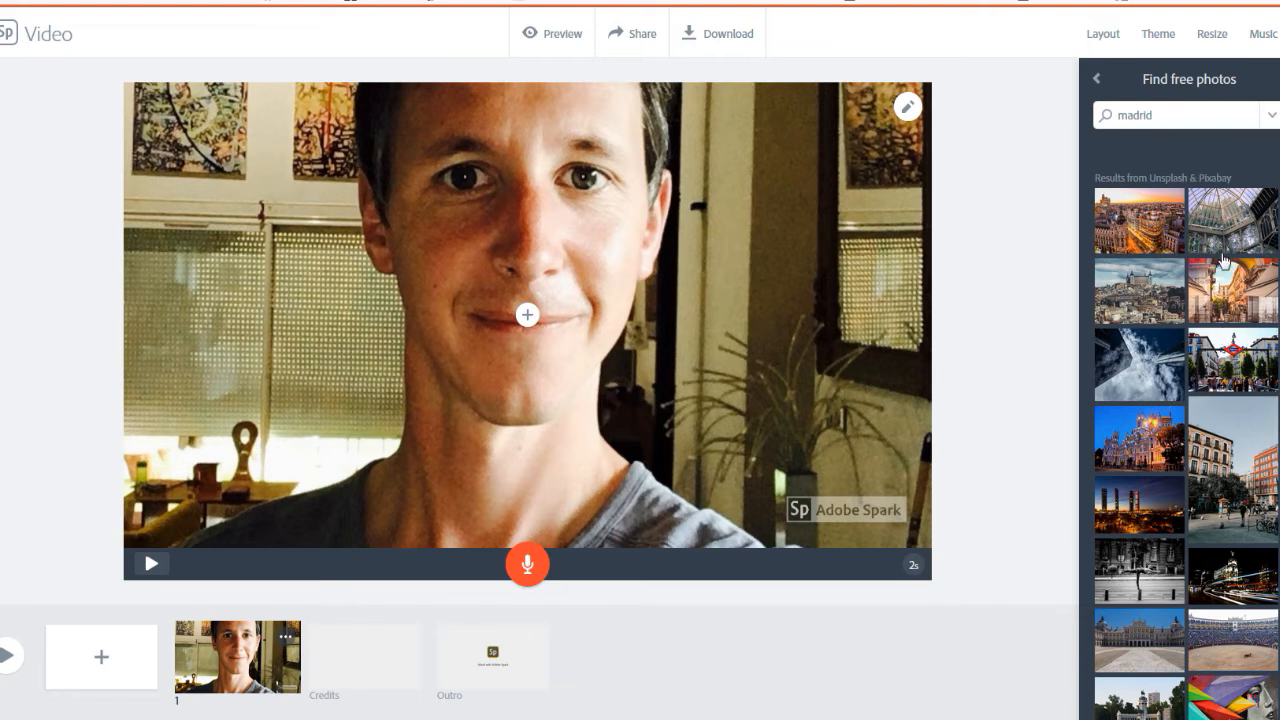
left_click(1218, 290)
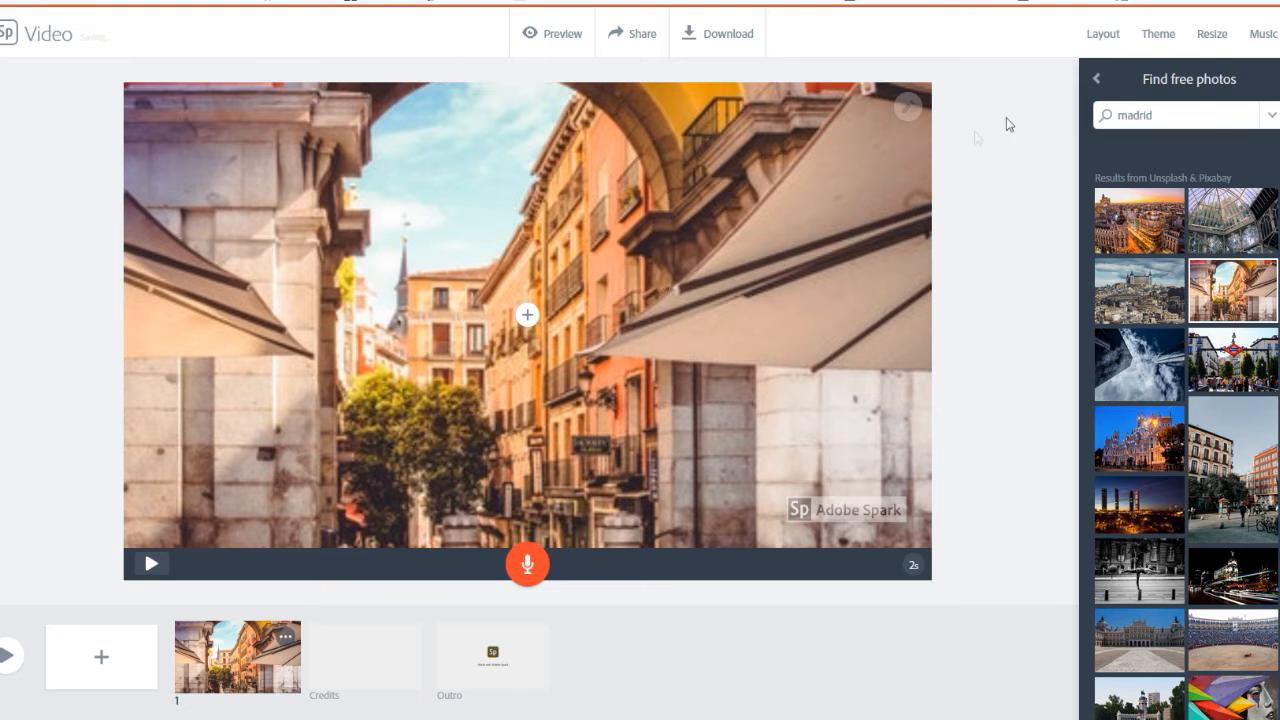
Apply the Split Screen layout to the first slide and fill its empty half with the hilltop castle photo
left_click(1101, 36)
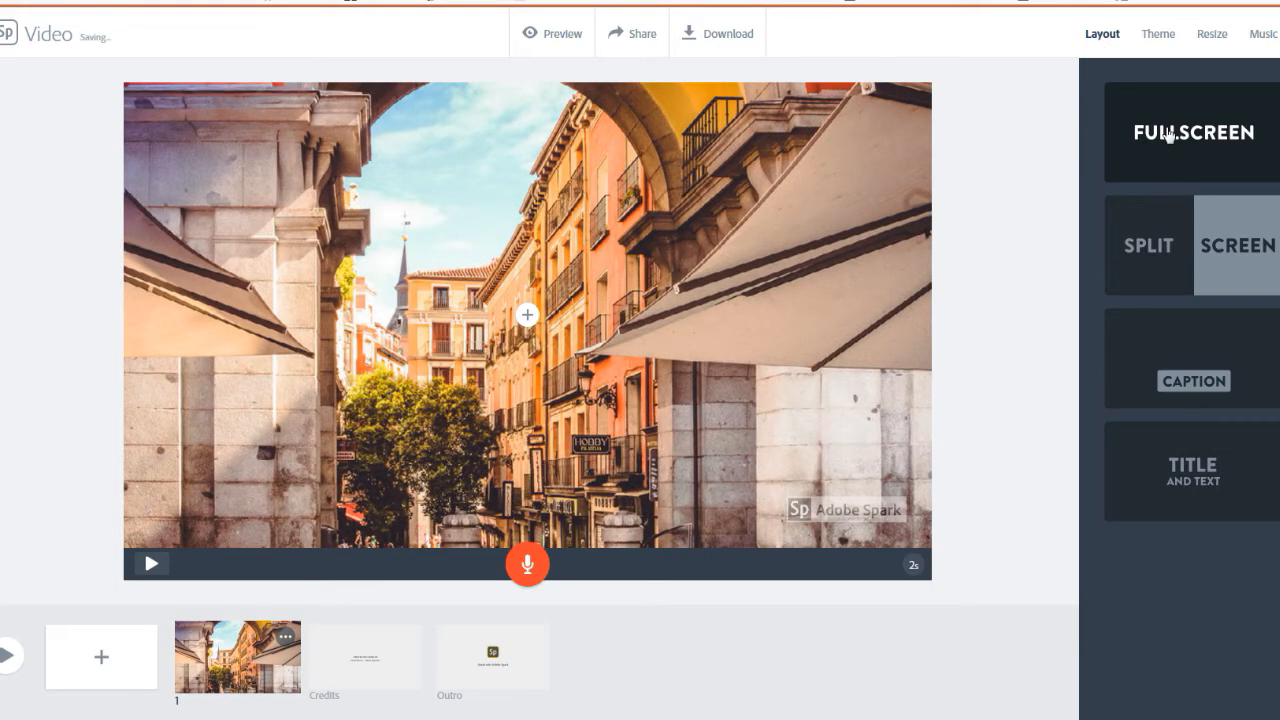
left_click(1176, 234)
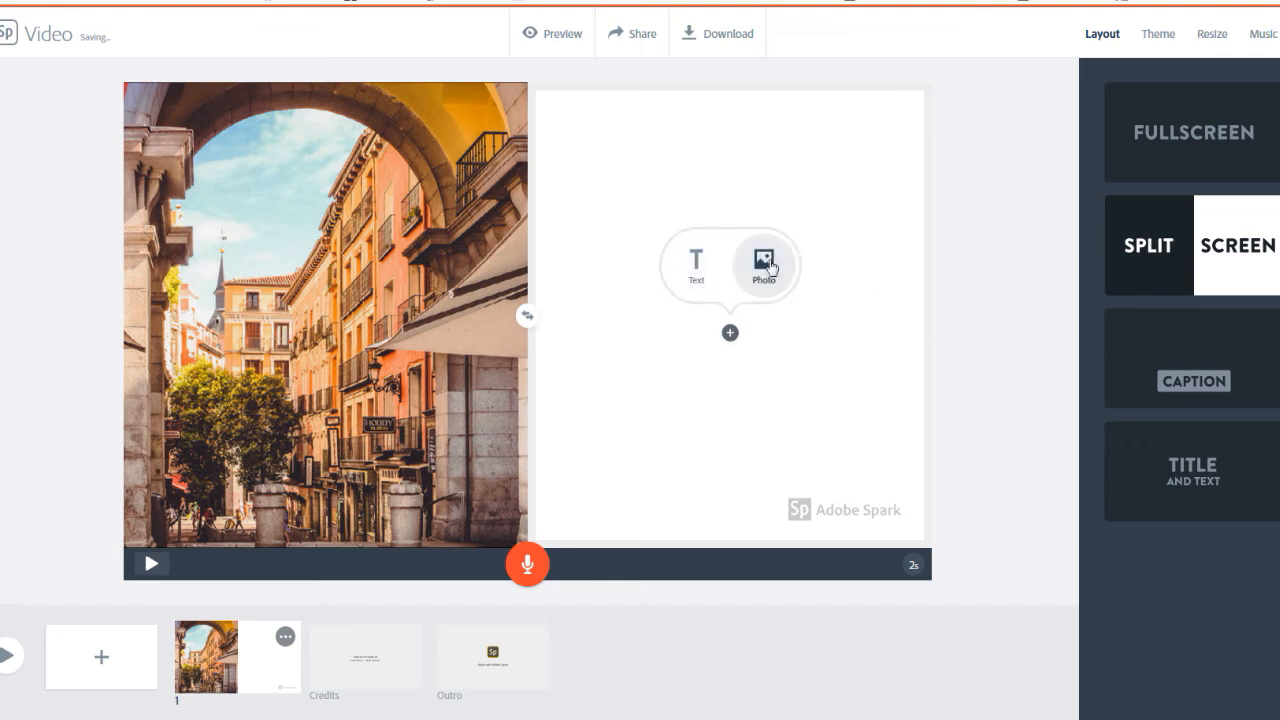
left_click(765, 263)
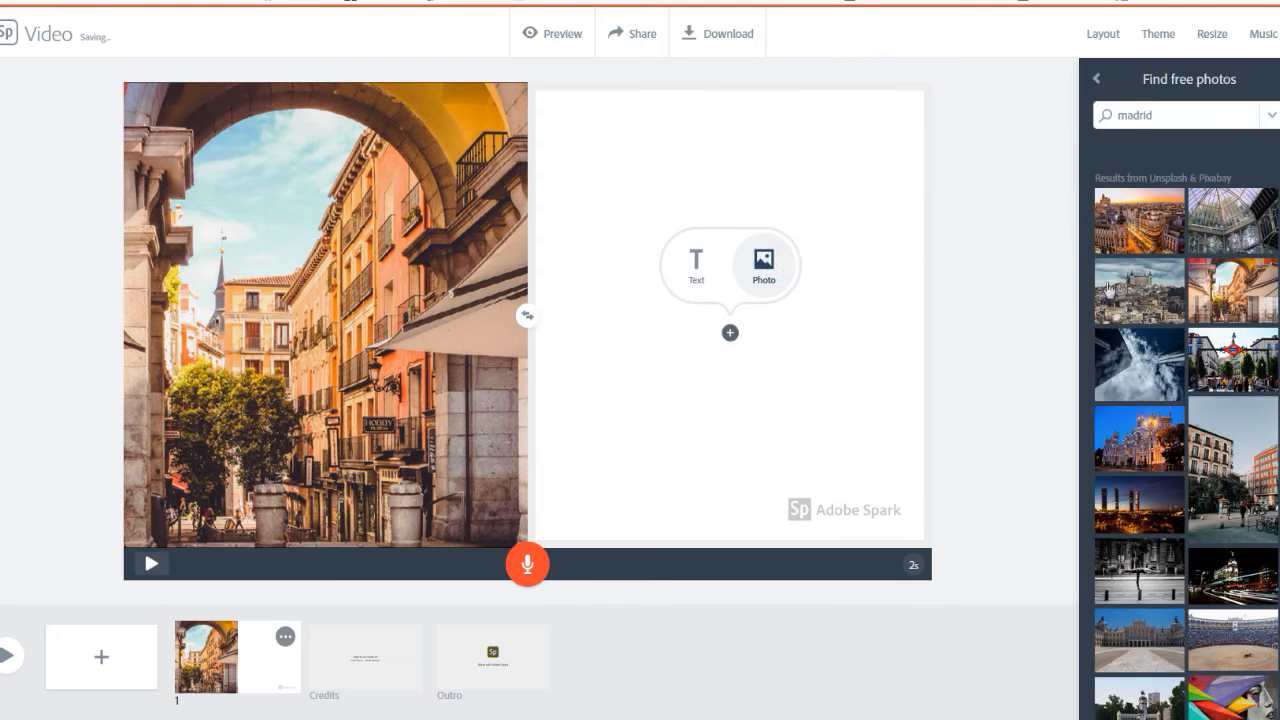
left_click(1130, 289)
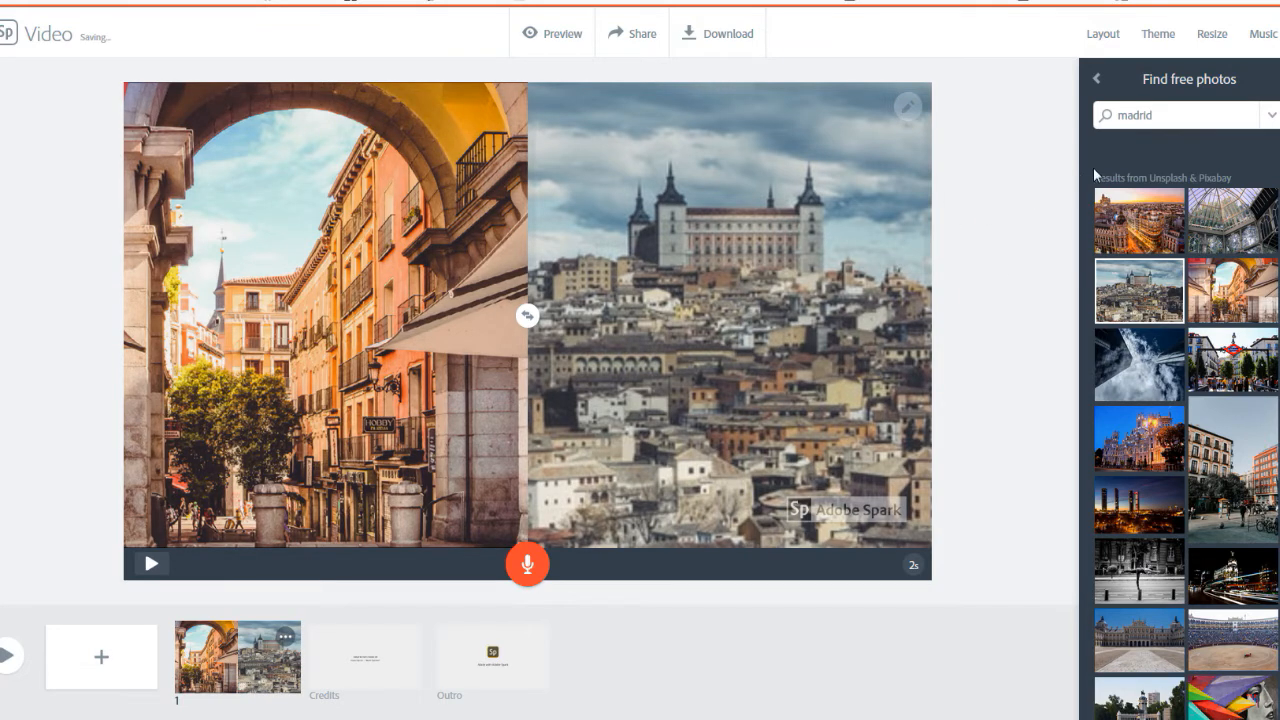
Review the slide layouts and browse the available video themes
left_click(1116, 36)
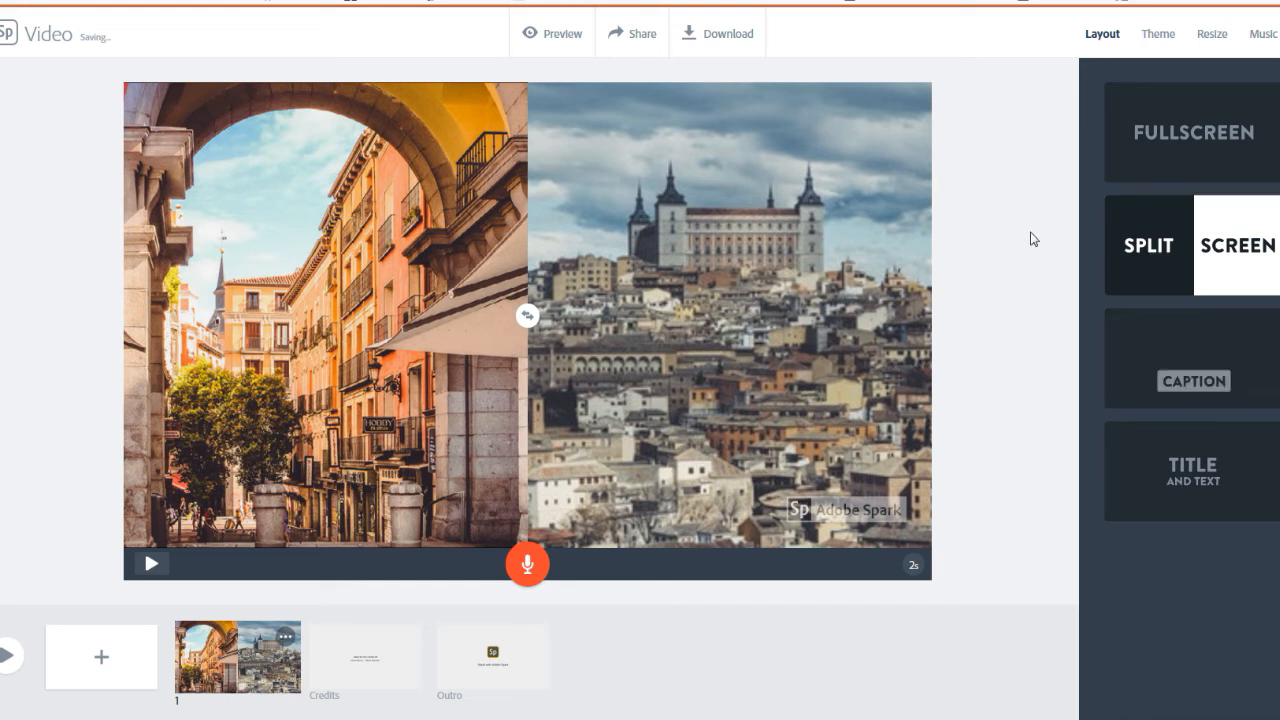
left_click(1153, 38)
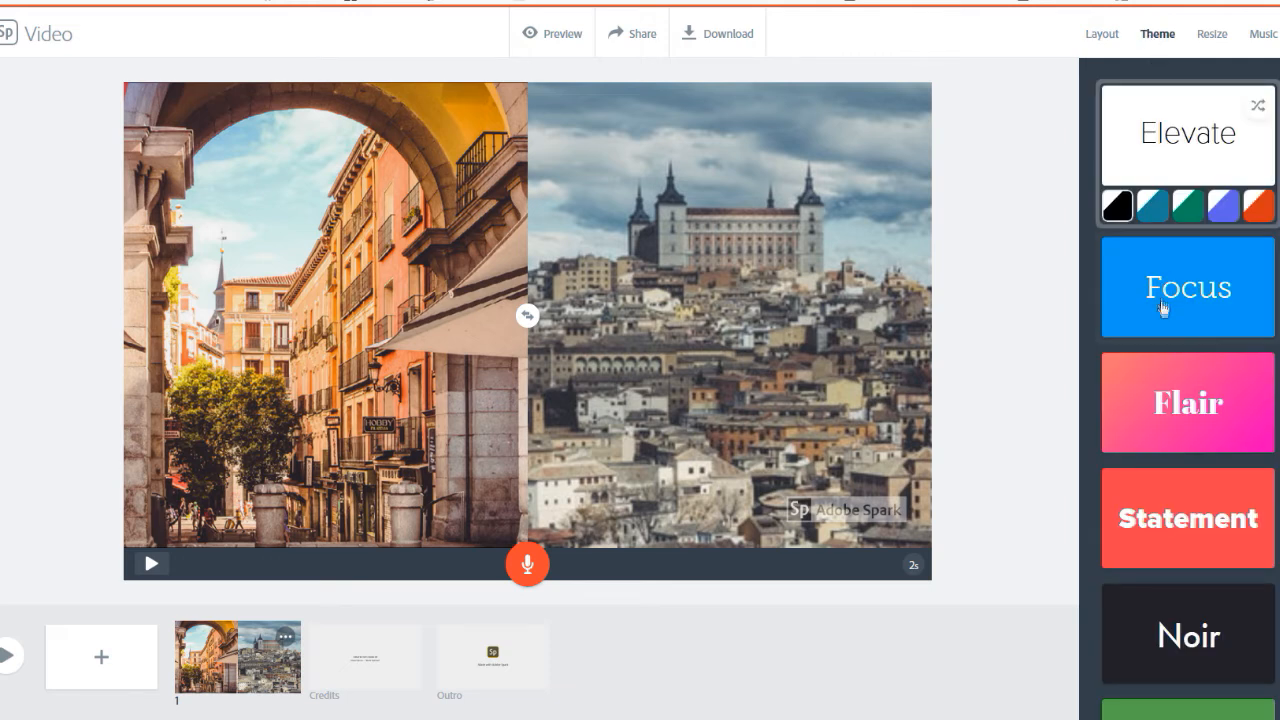
scroll(1180, 510, "down", 2)
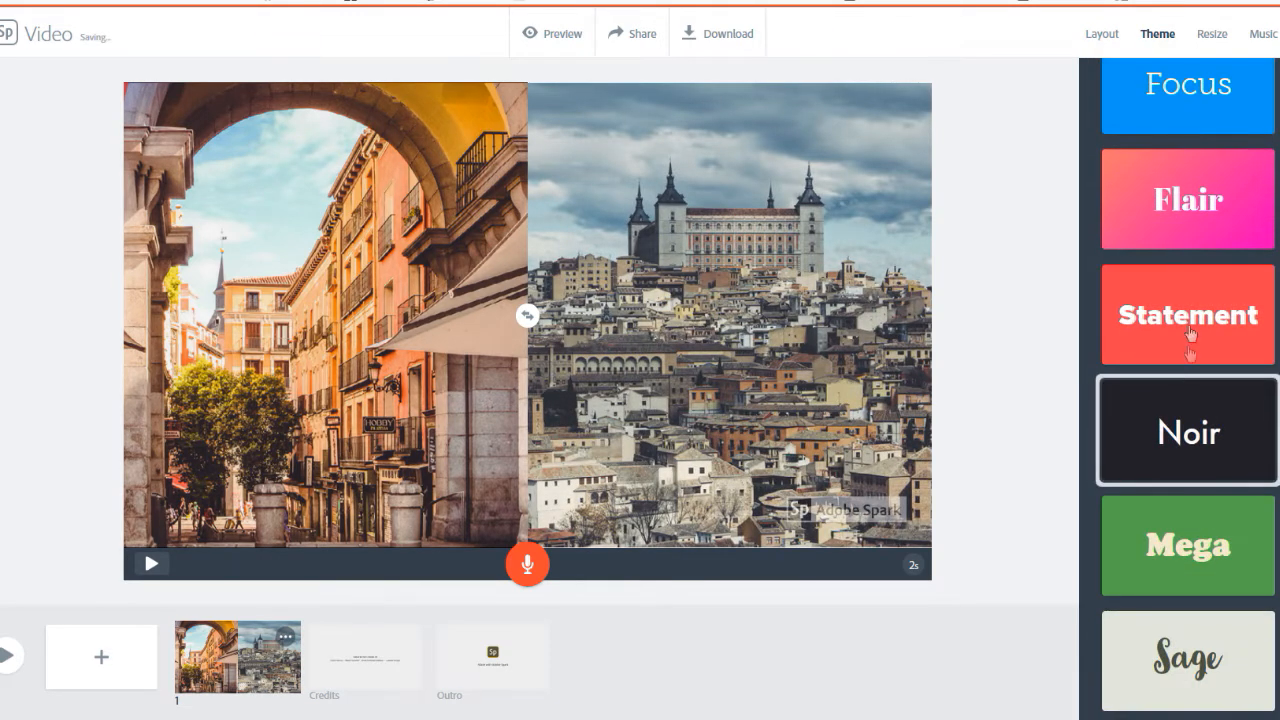
scroll(1180, 208, "up", 2)
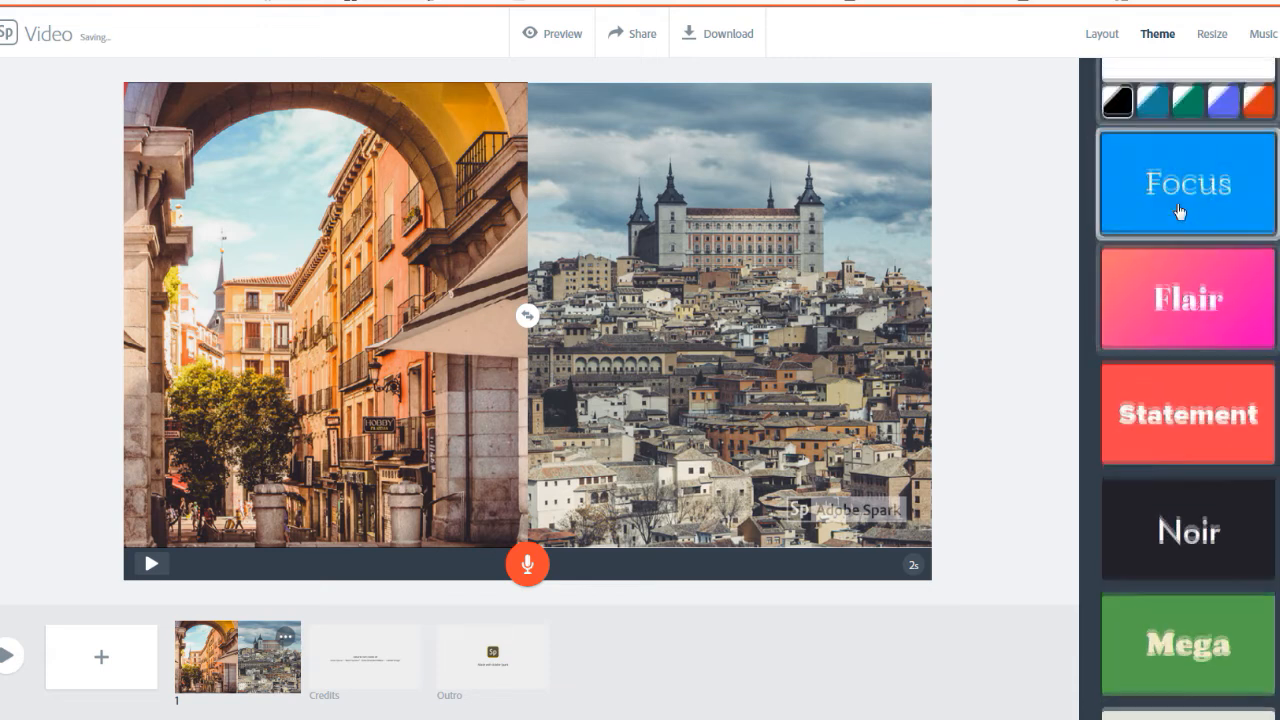
Start a voice recording on the first slide and allow the site to use the default "Mixage stéréo (VIA High Definition Audio)" microphone
scroll(1180, 200, "up", 1)
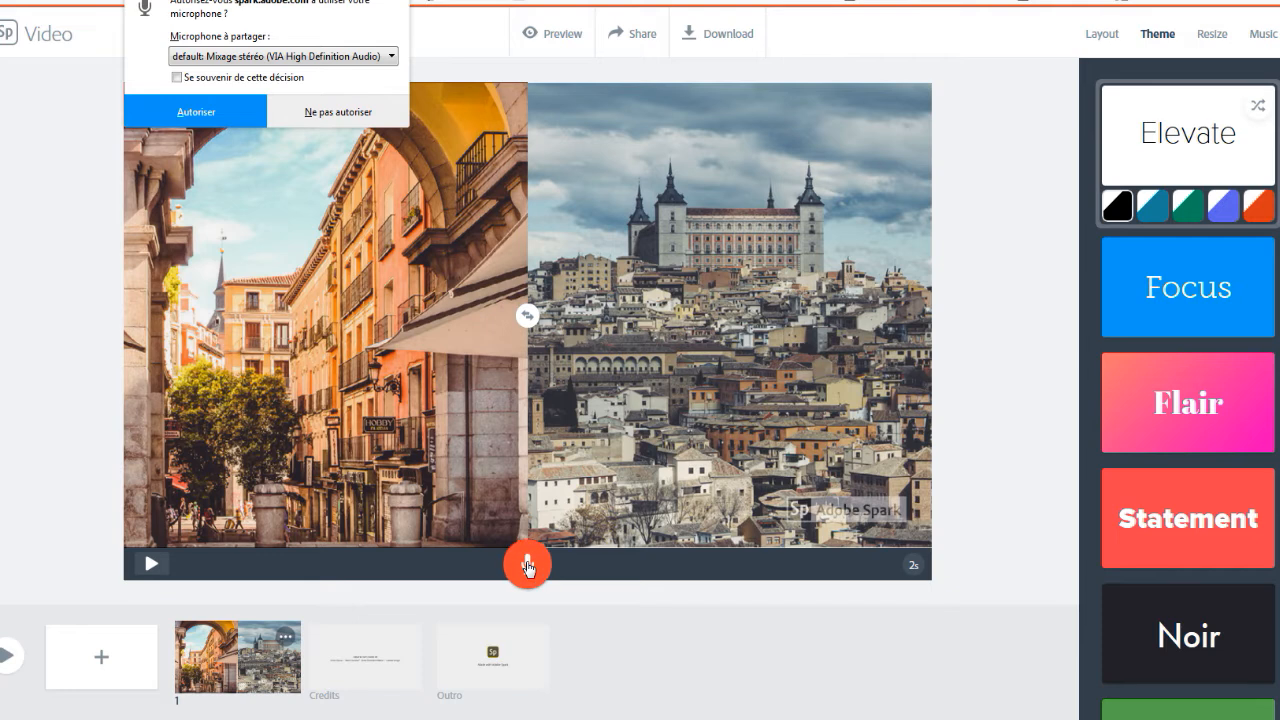
left_click(528, 565)
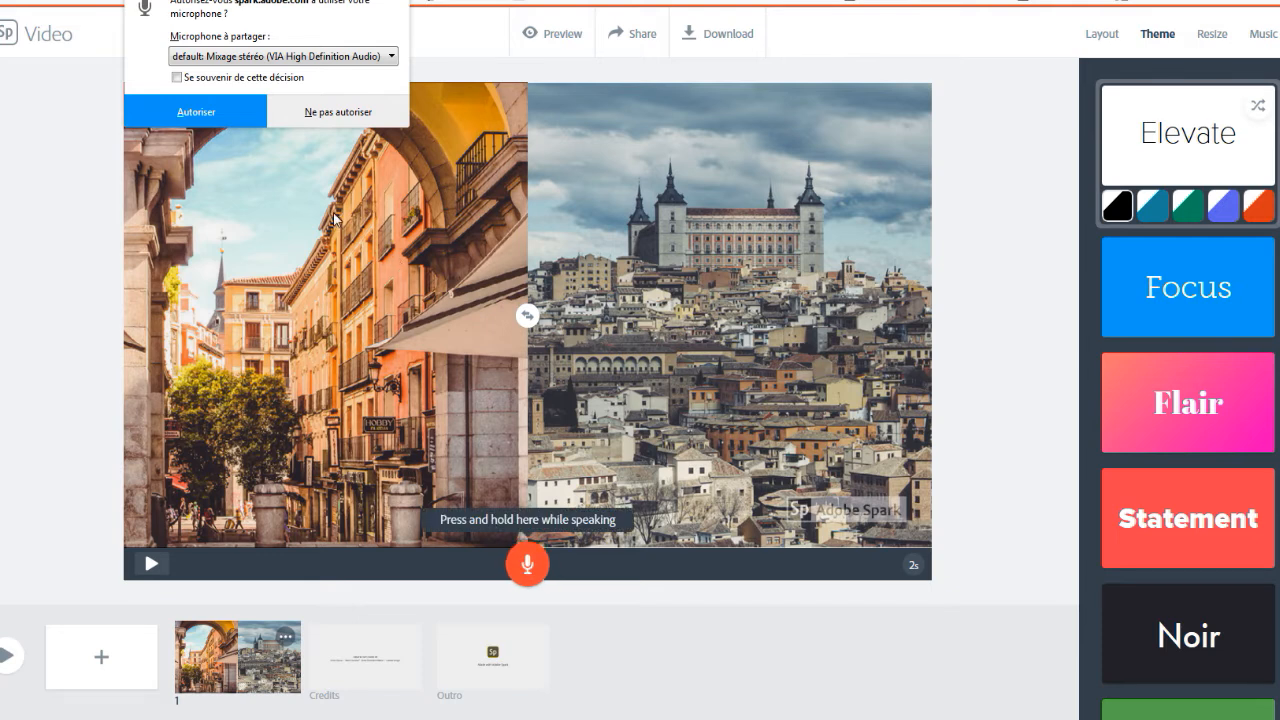
left_click(392, 58)
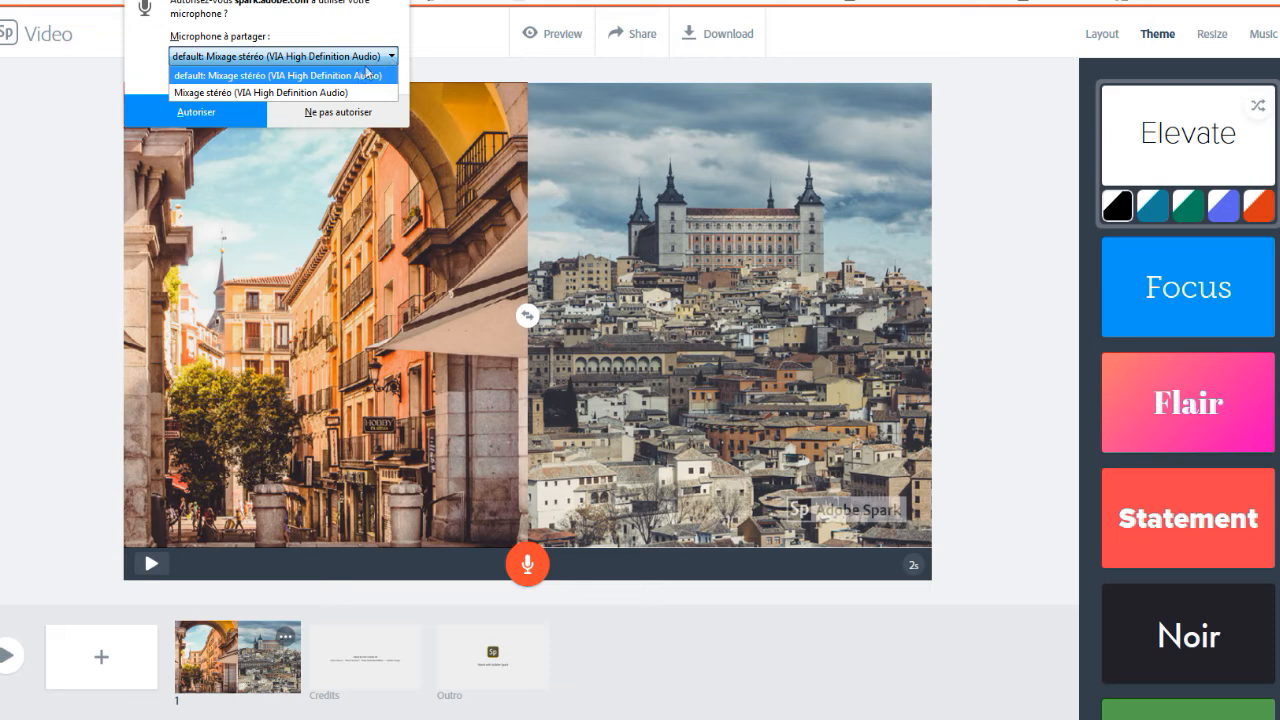
left_click(345, 77)
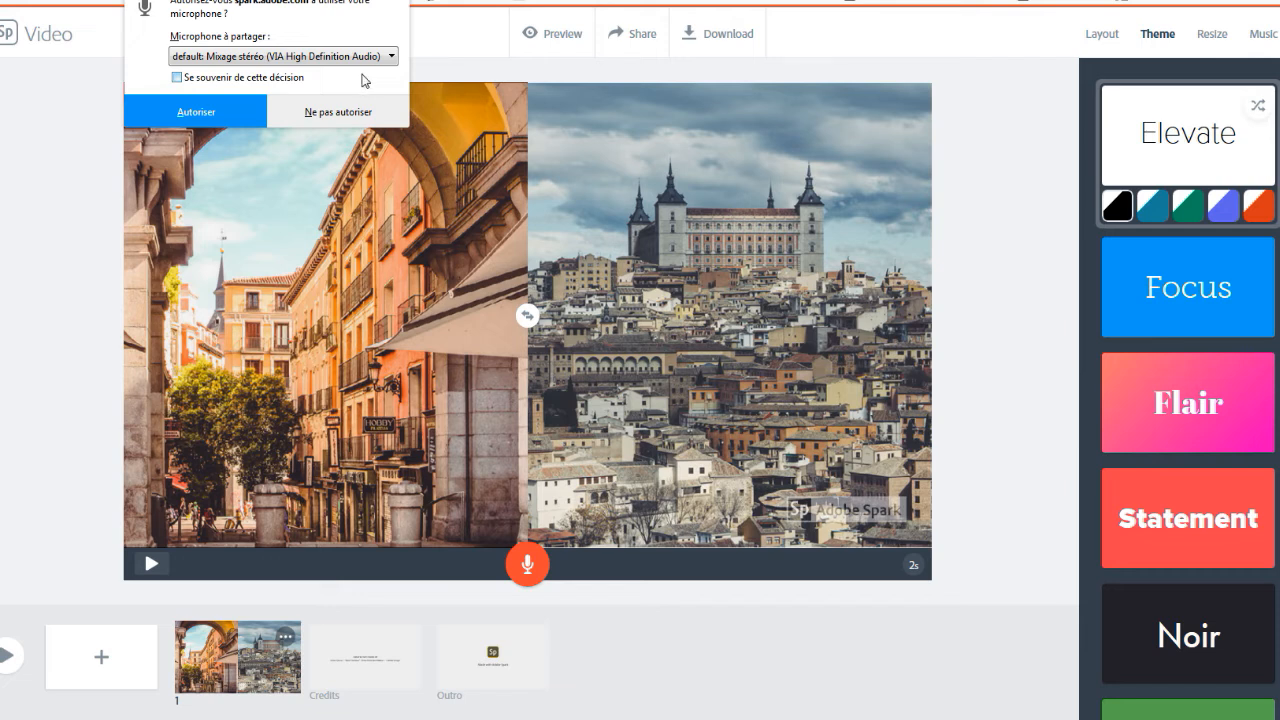
left_click(203, 113)
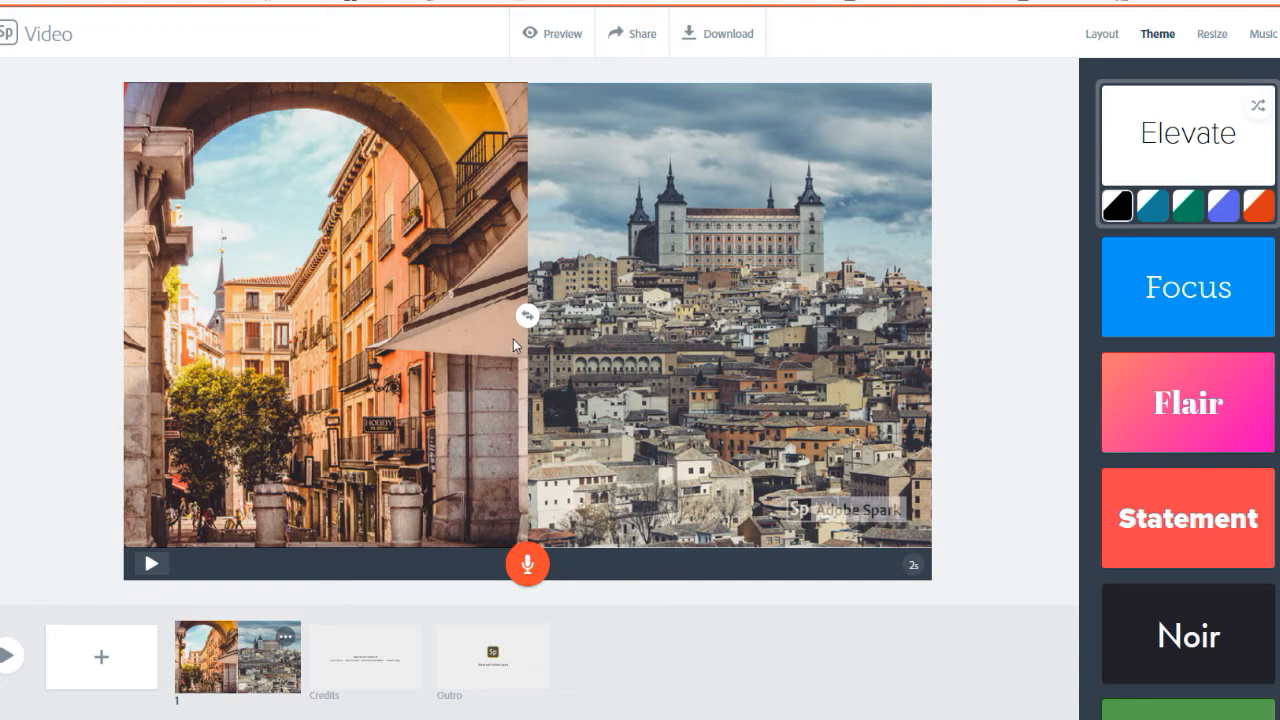
Record a narration of about 5 seconds on the first slide and play it back
left_click(522, 568)
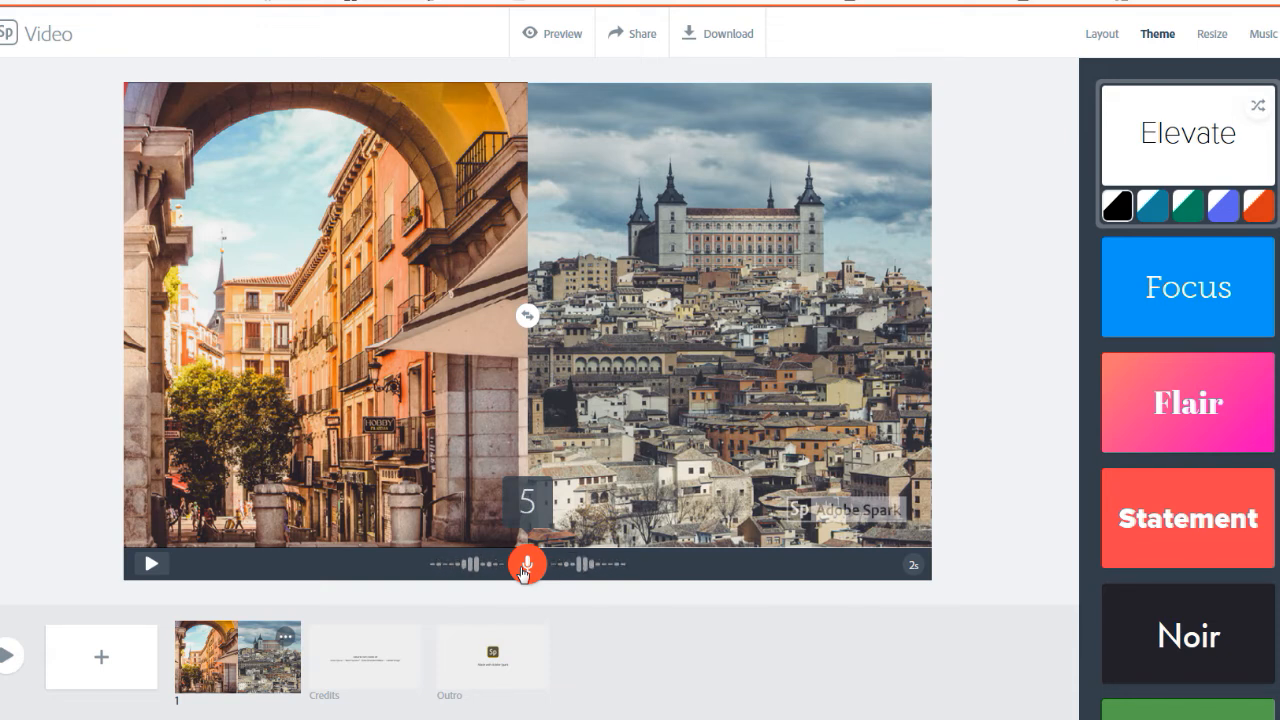
left_click_drag(522, 572, 522, 572)
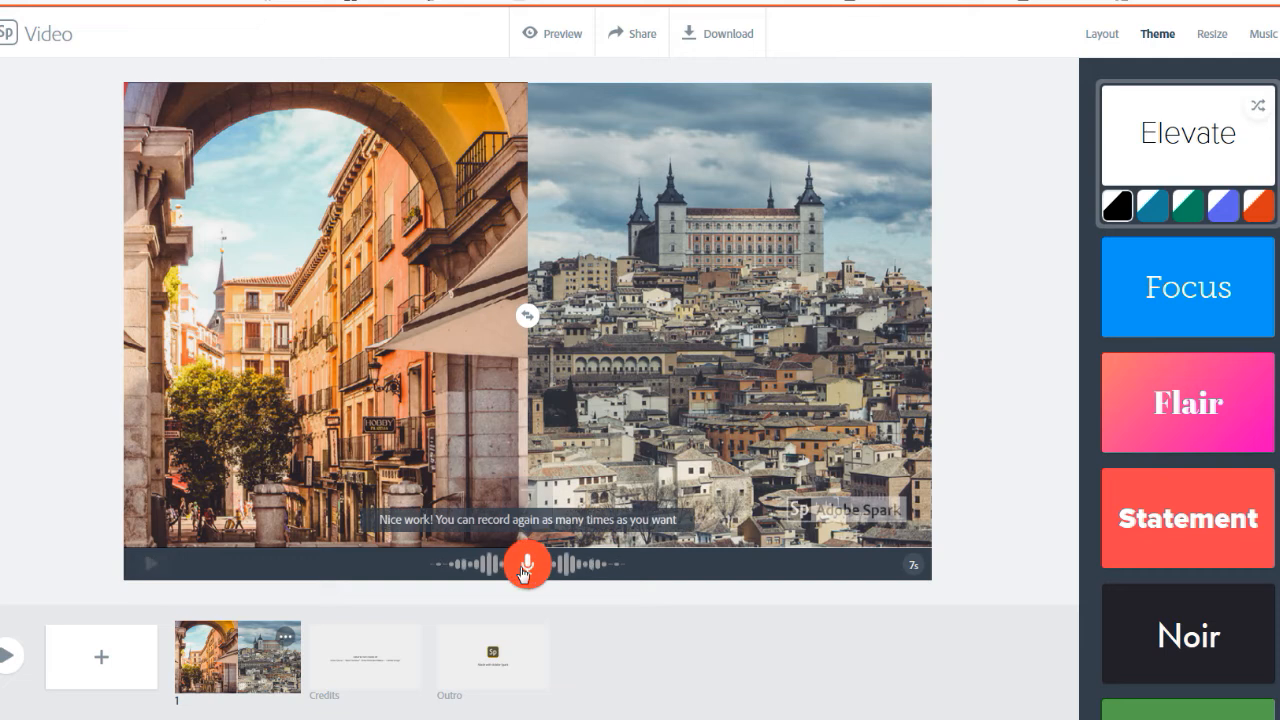
left_click(150, 566)
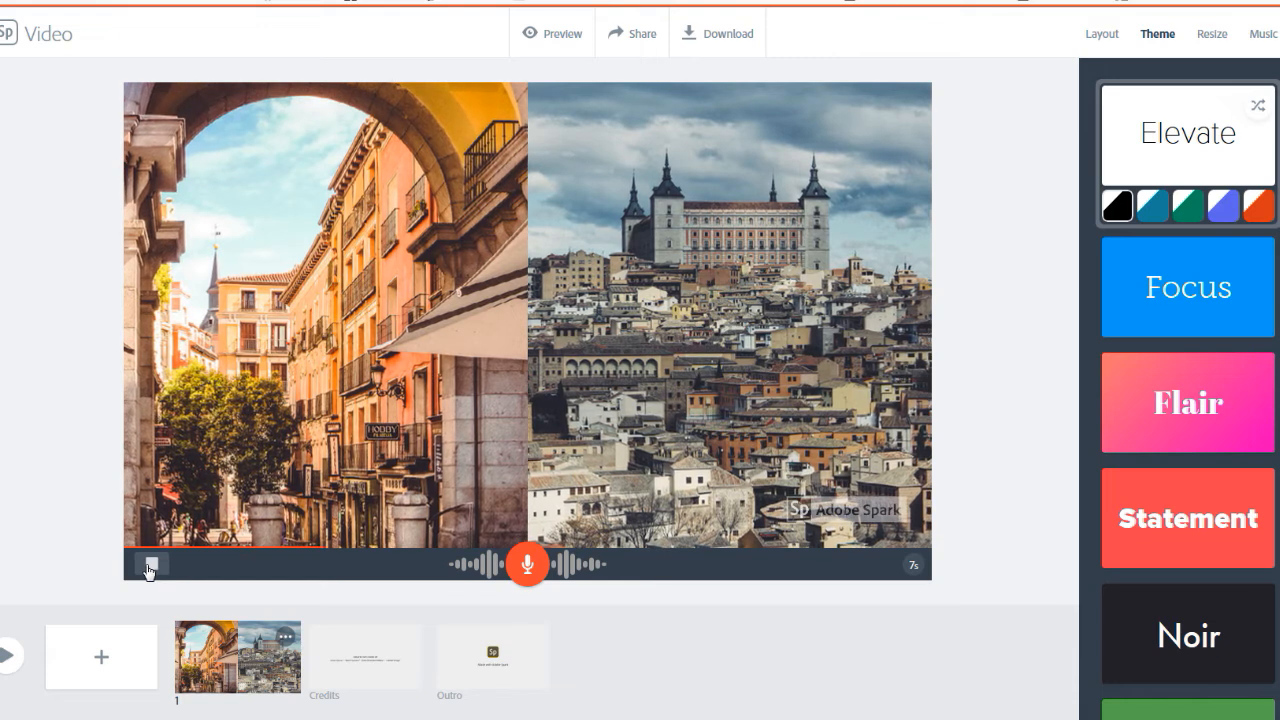
left_click(151, 566)
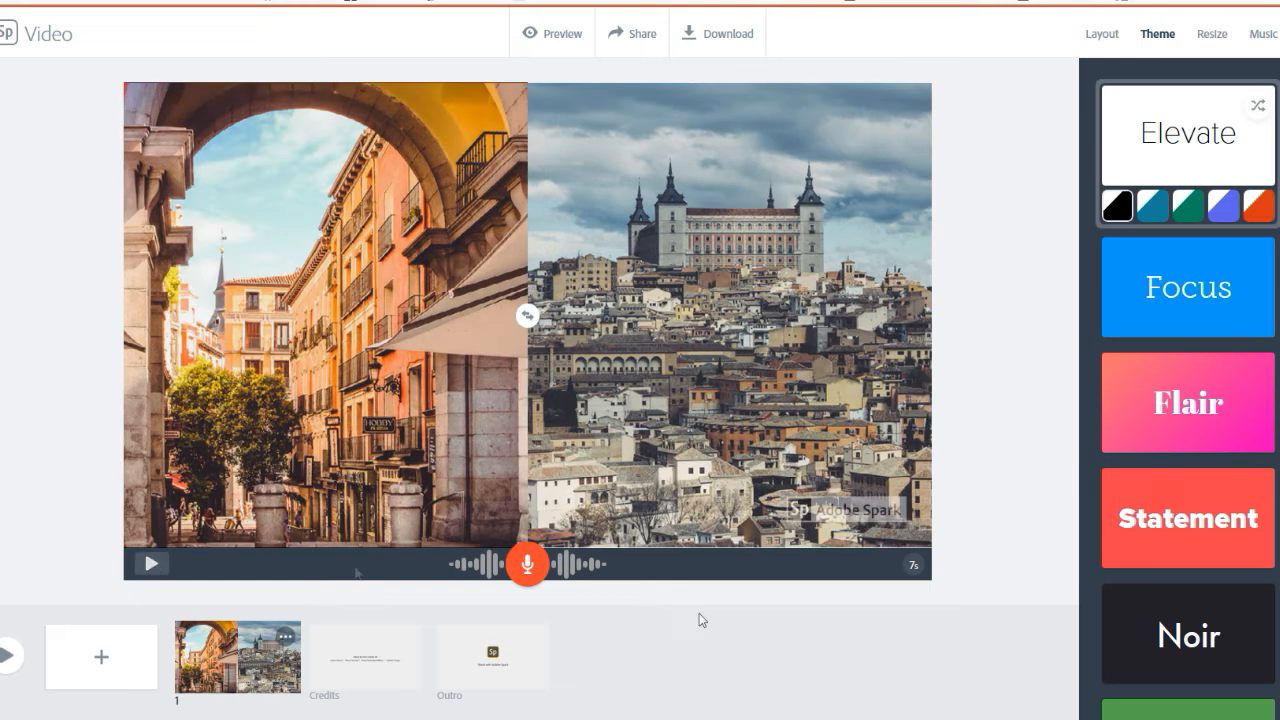
Check the computer's sound volume and record a new narration on the first slide, giving it a length of about 4 seconds
left_click(1197, 719)
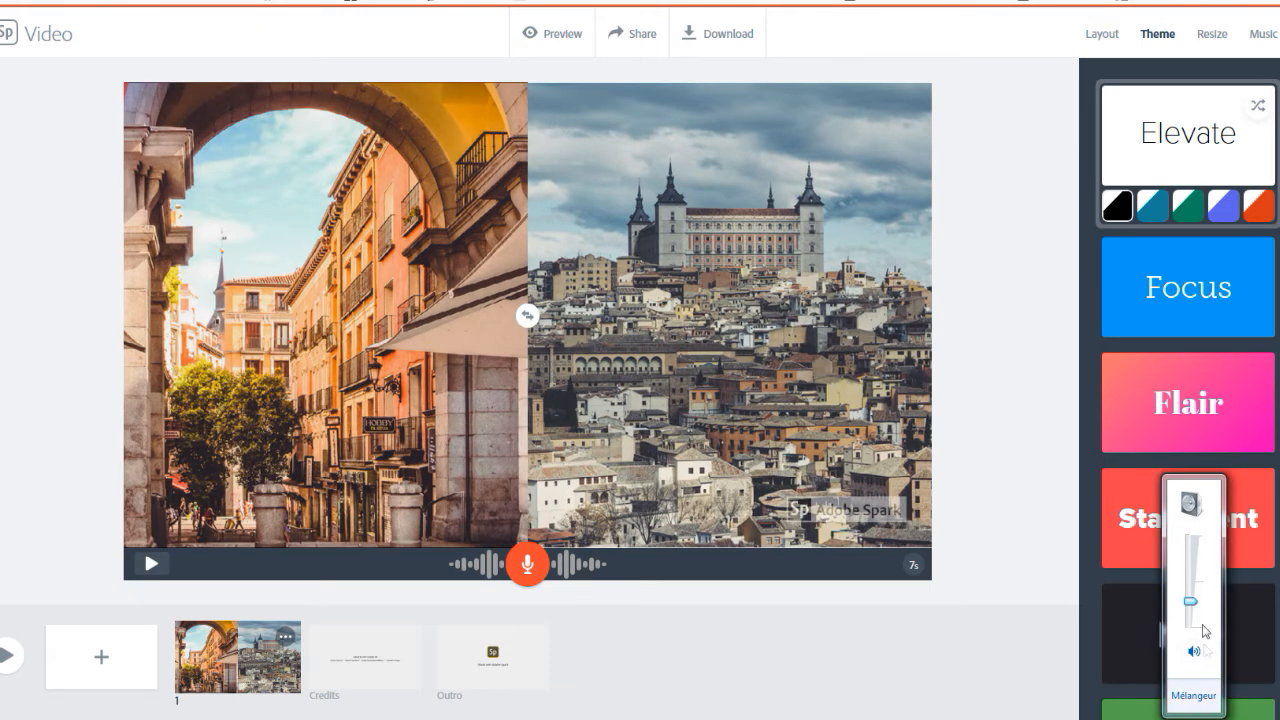
left_click(615, 603)
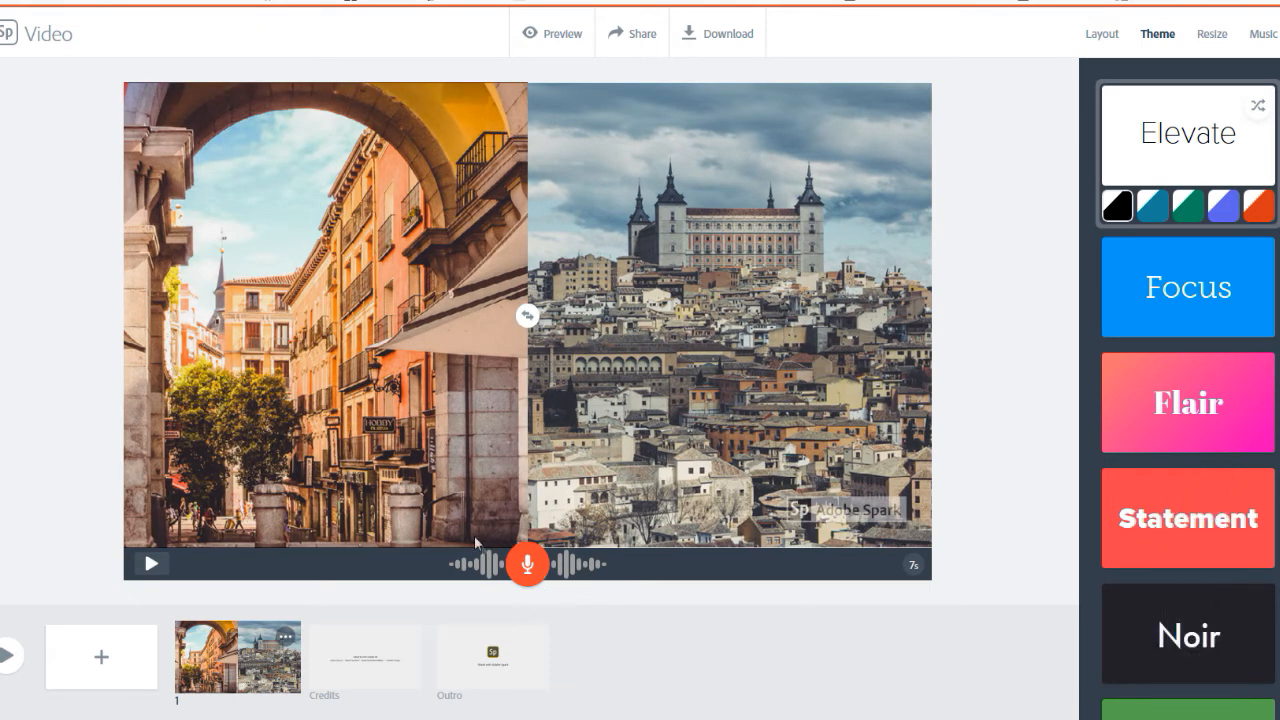
left_click_drag(529, 565, 529, 563)
Add a second slide and place the solid barbell-lifter icon on it from an icon search for "sport"
left_click(101, 660)
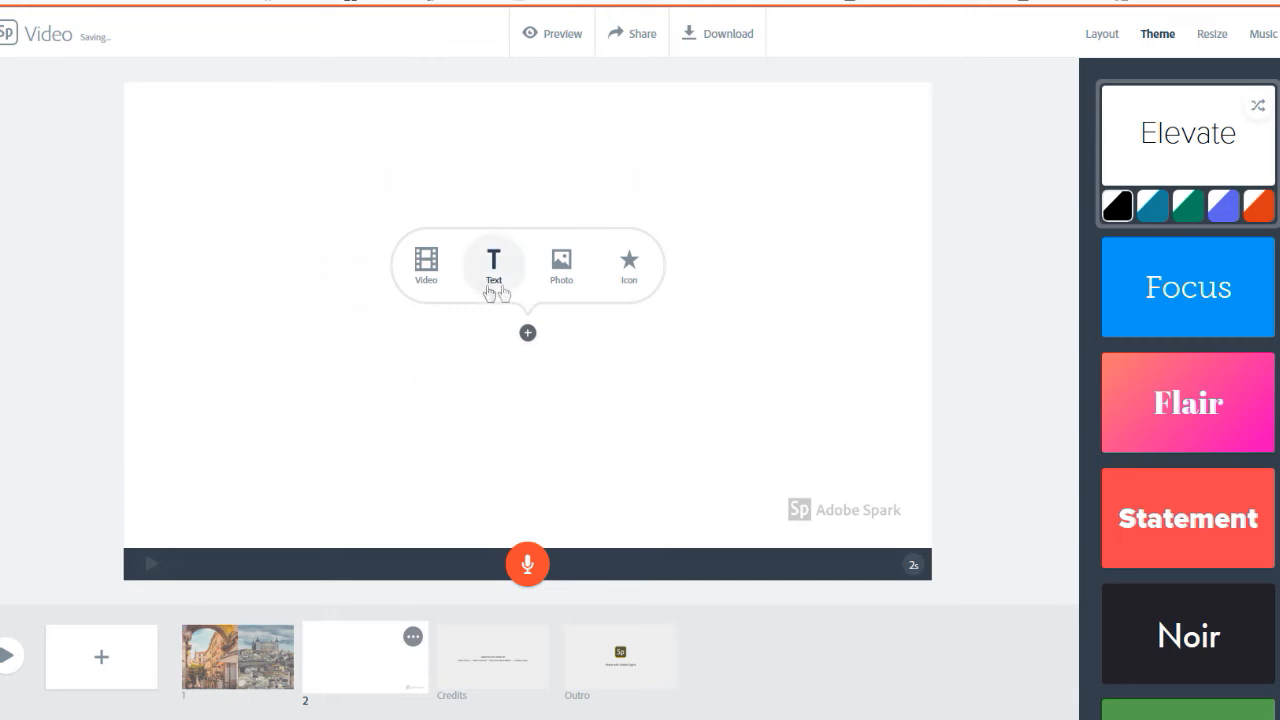
left_click(645, 277)
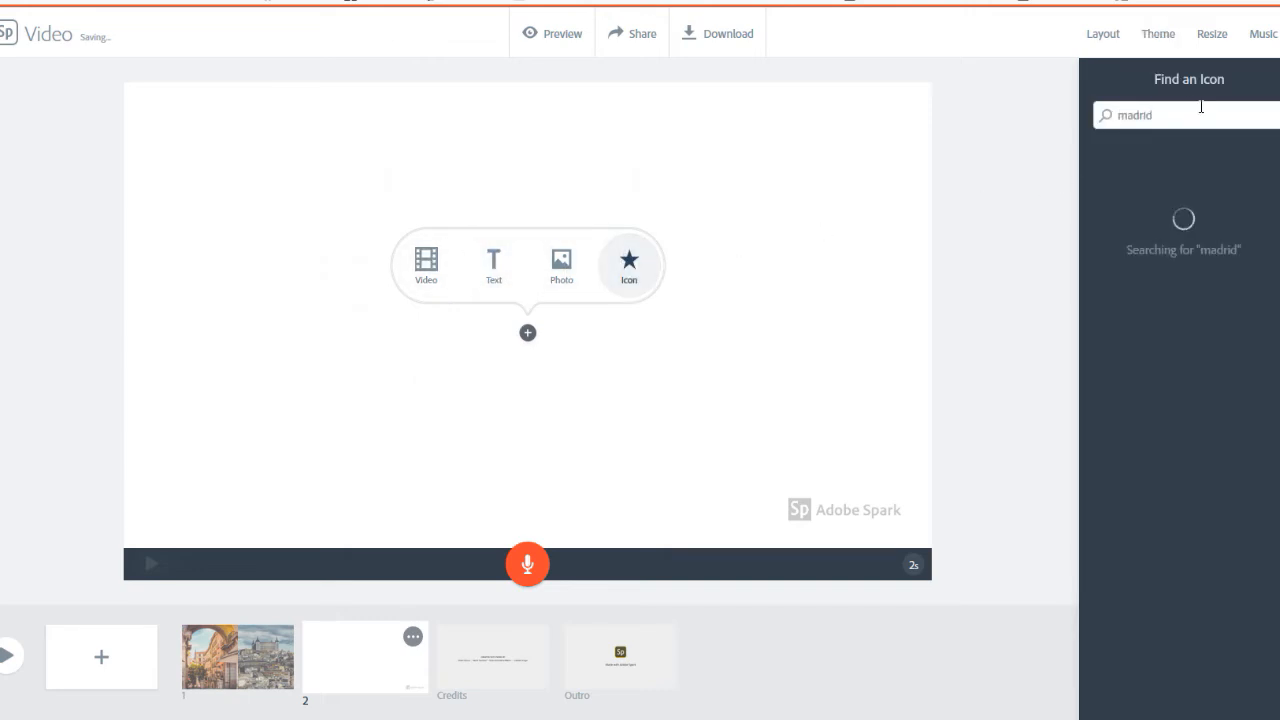
left_click_drag(1155, 116, 1123, 116)
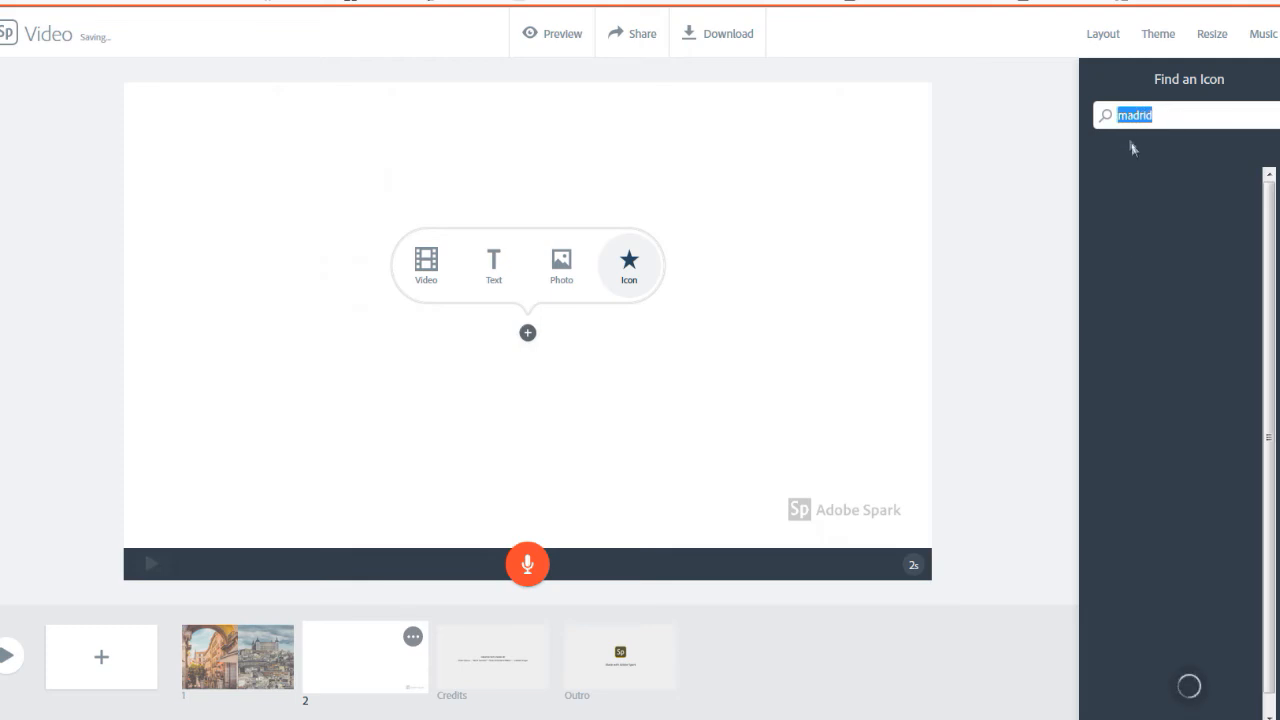
type("s")
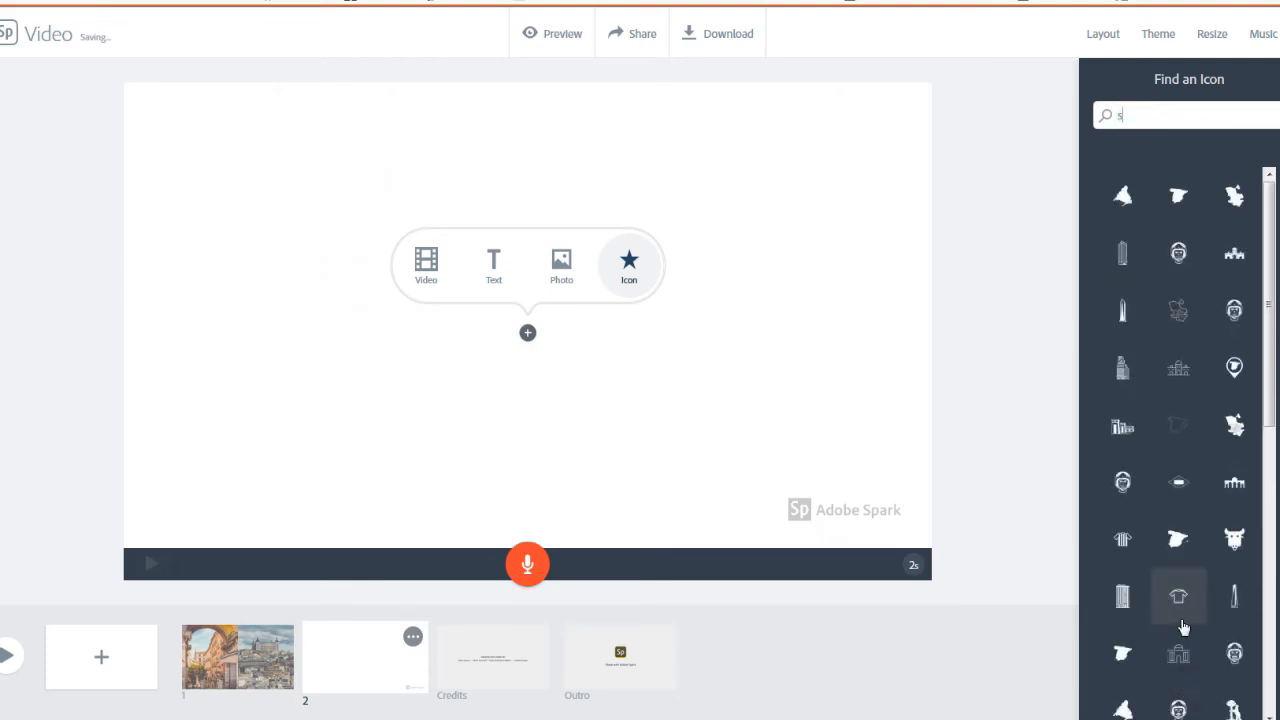
type("port")
key("Return")
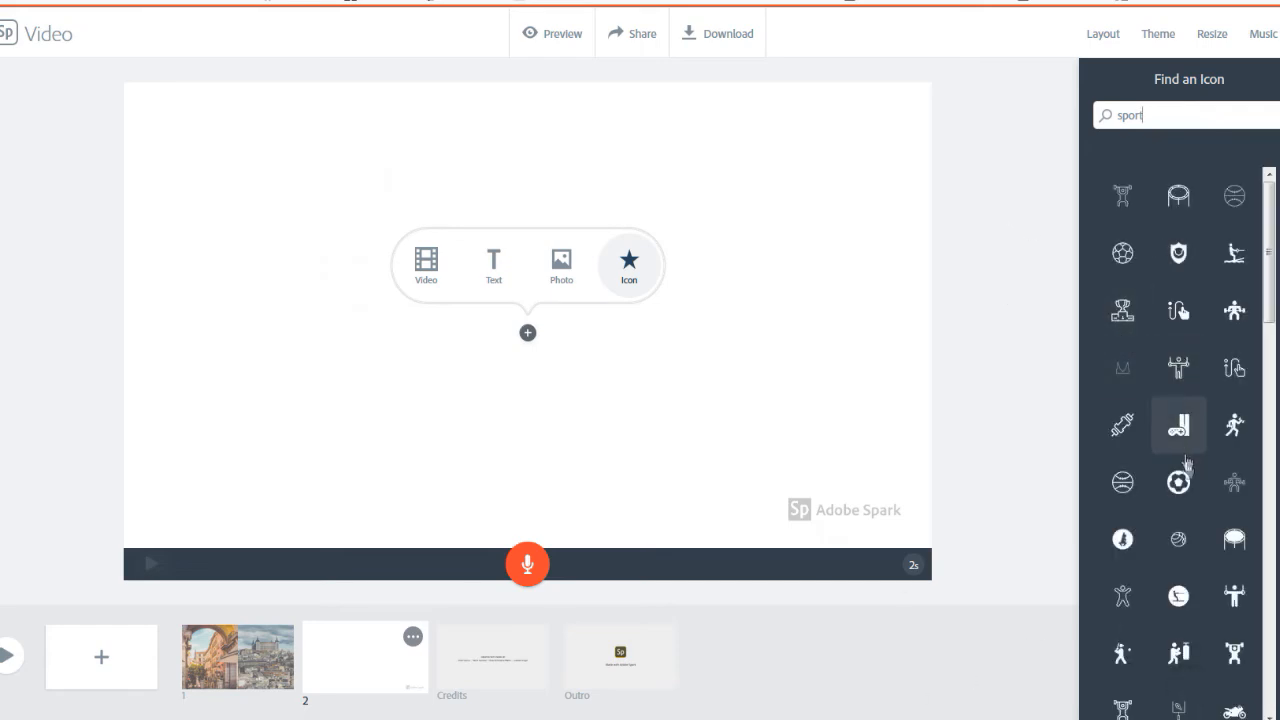
scroll(1183, 420, "down", 3)
scroll(1184, 450, "up", 3)
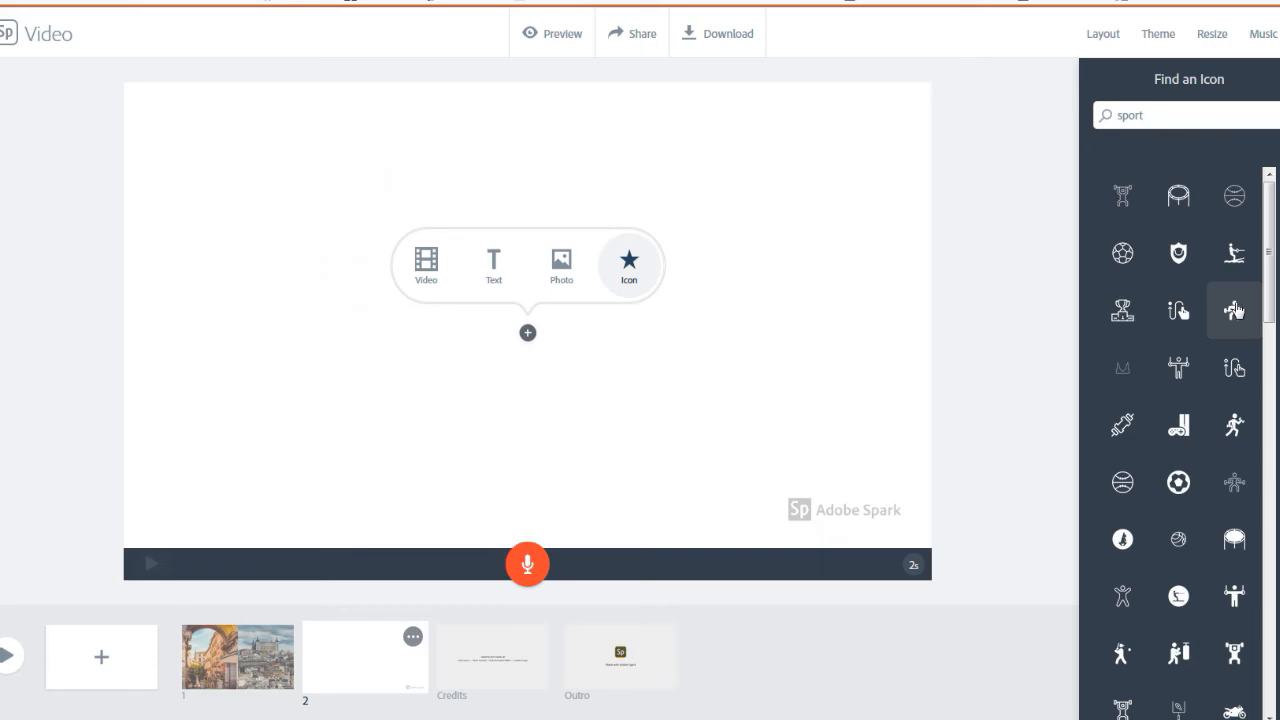
left_click(1234, 311)
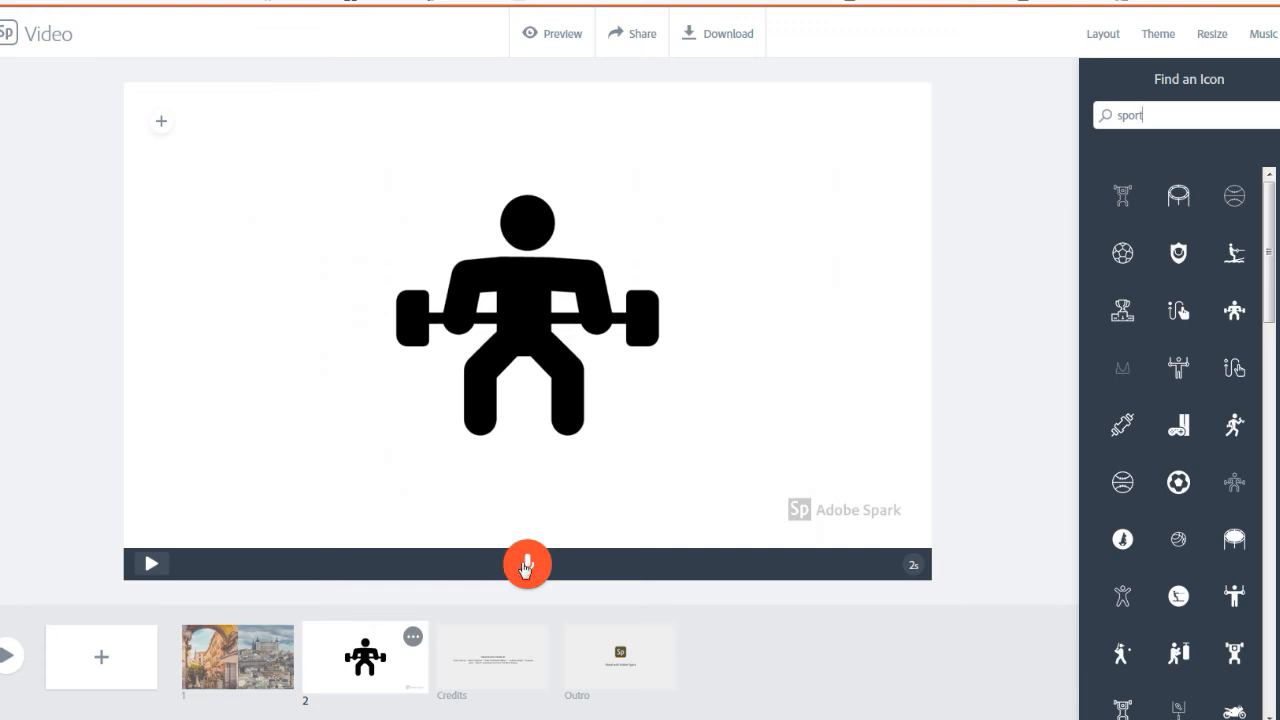
Switch the video's background music off and on again, and browse the available music tracks
left_click(1264, 36)
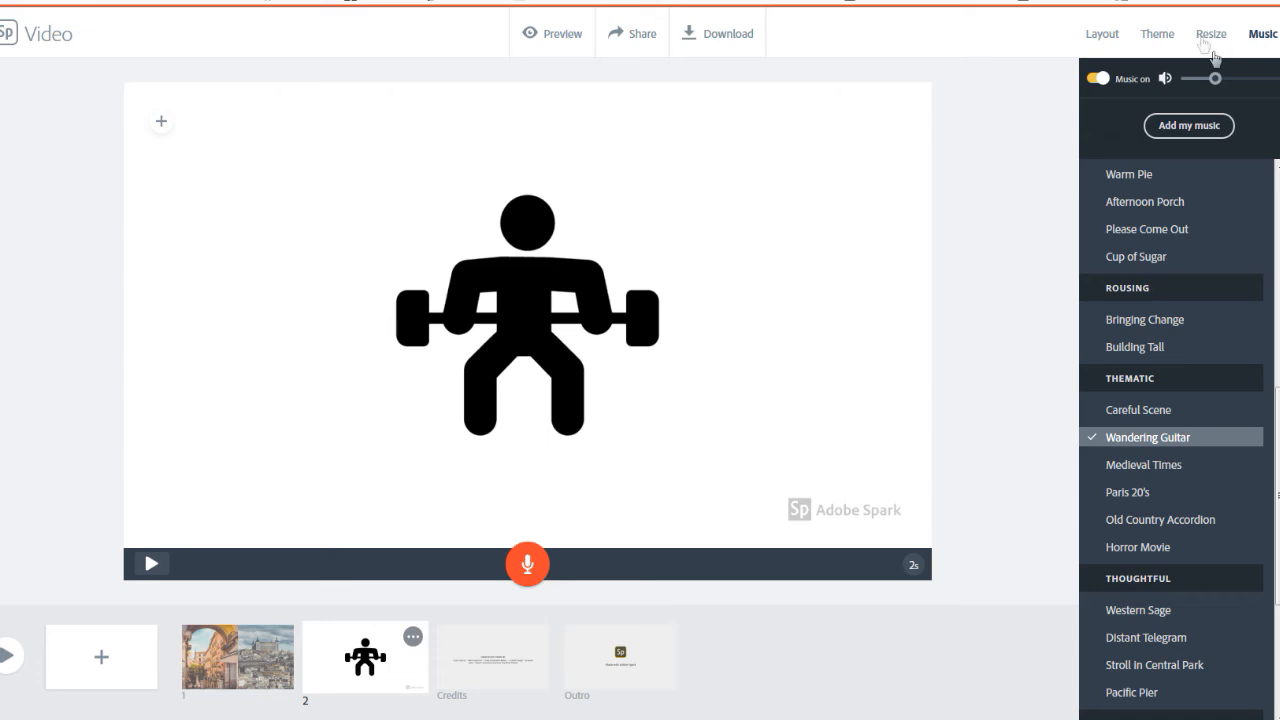
left_click(1095, 79)
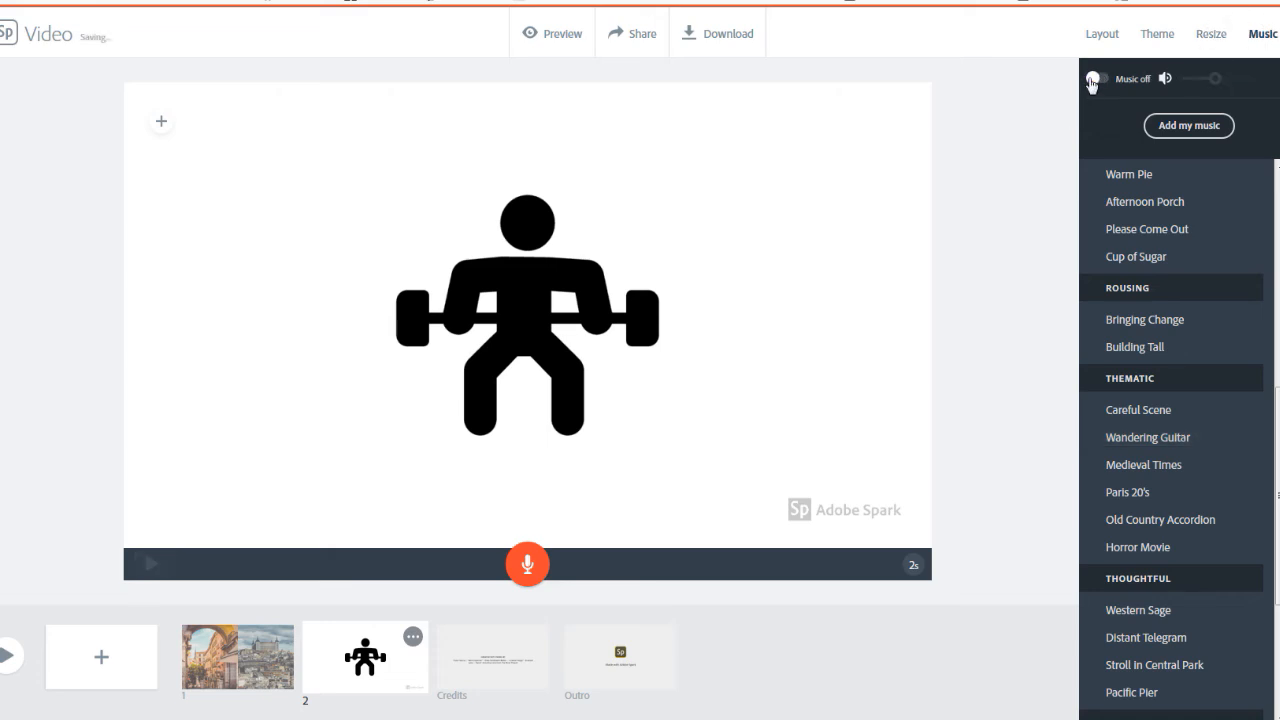
left_click(1100, 80)
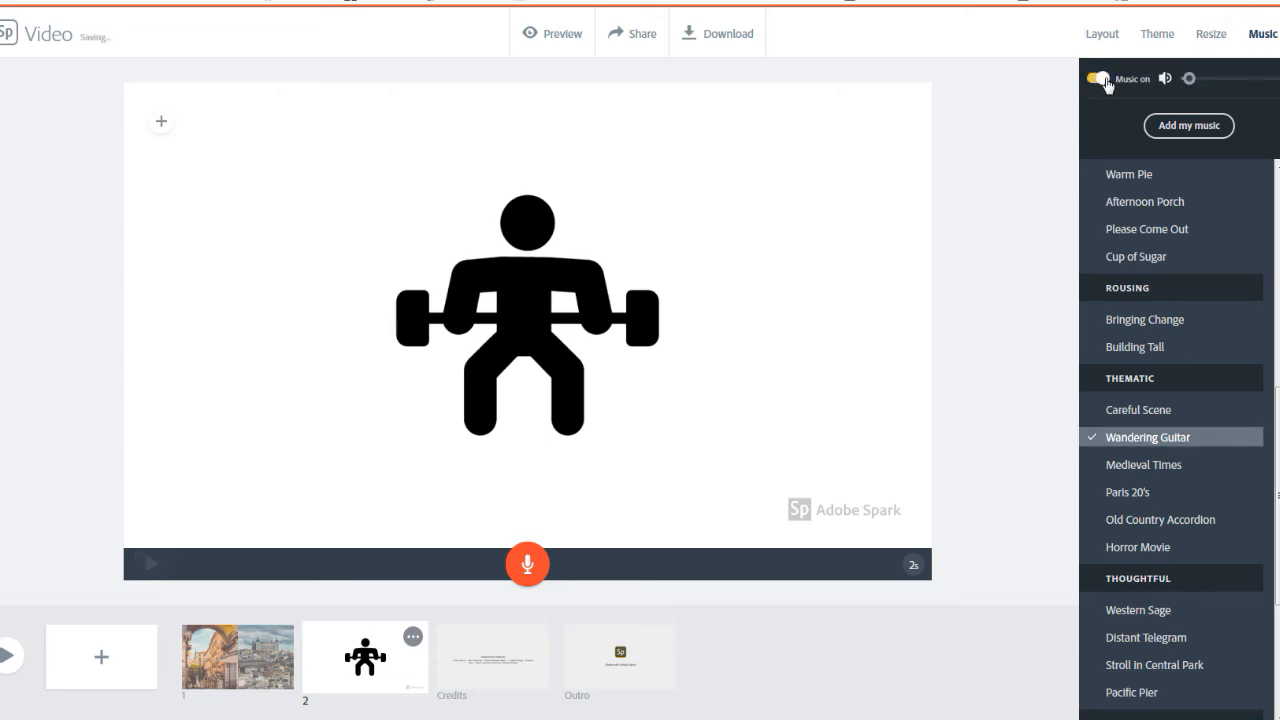
left_click_drag(1188, 80, 1215, 80)
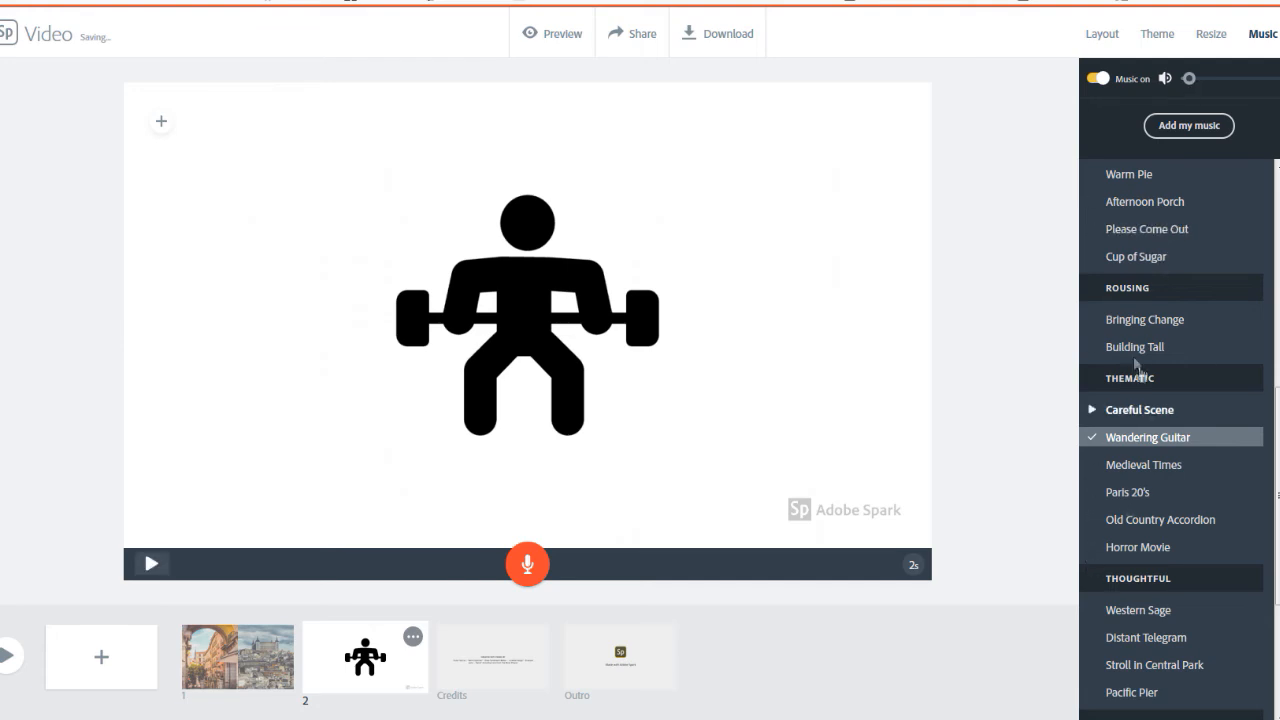
scroll(1133, 495, "down", 3)
scroll(1130, 480, "up", 10)
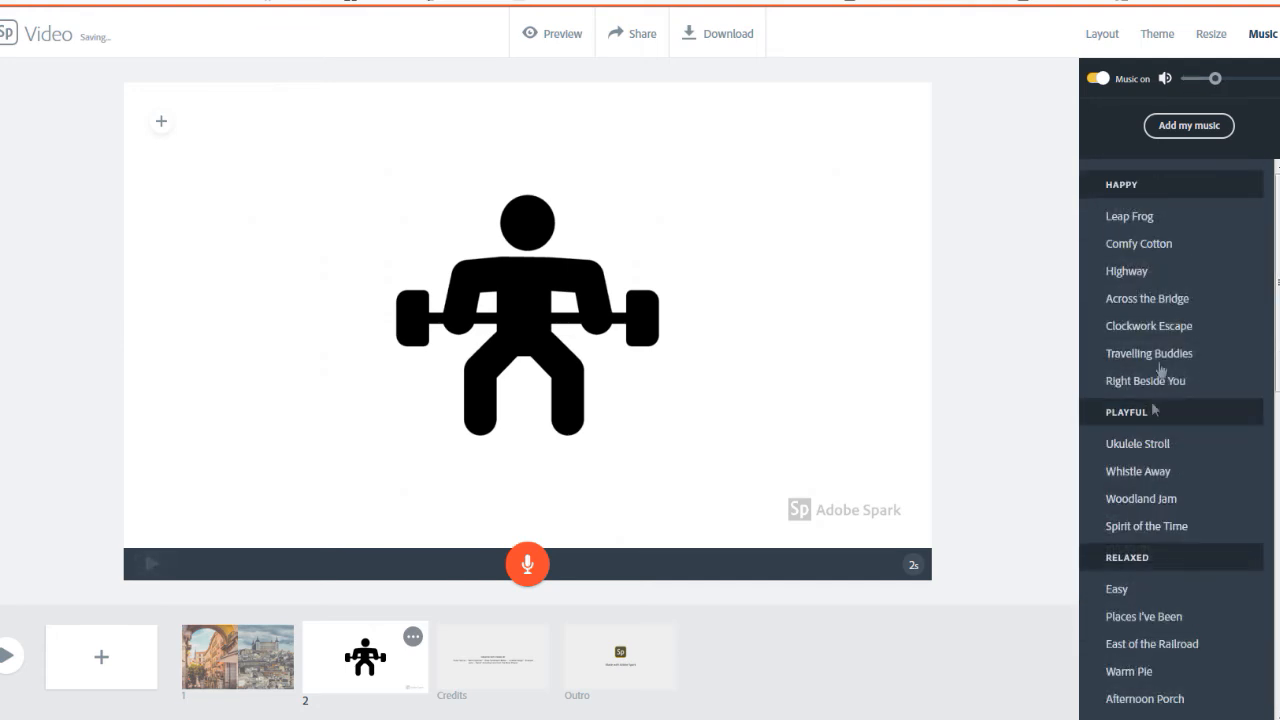
Open and cancel the file selection for adding own music, and lower the background music volume to its minimum
left_click(1186, 128)
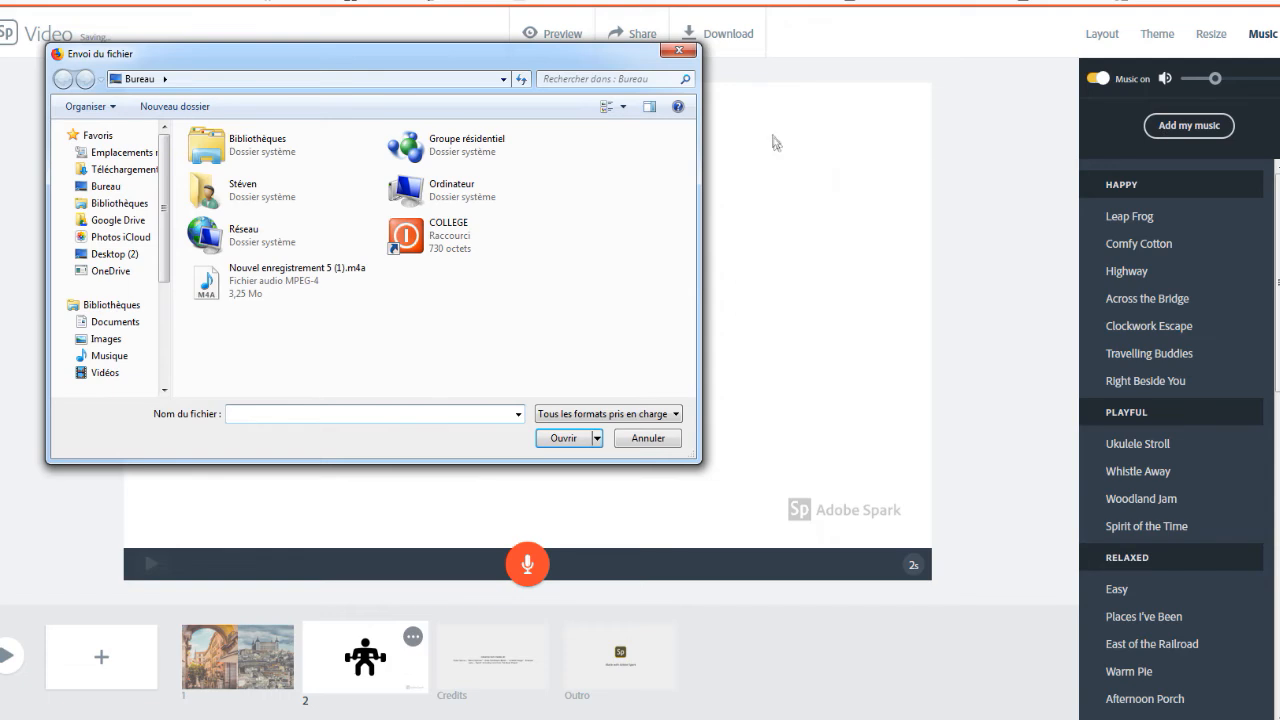
left_click(679, 51)
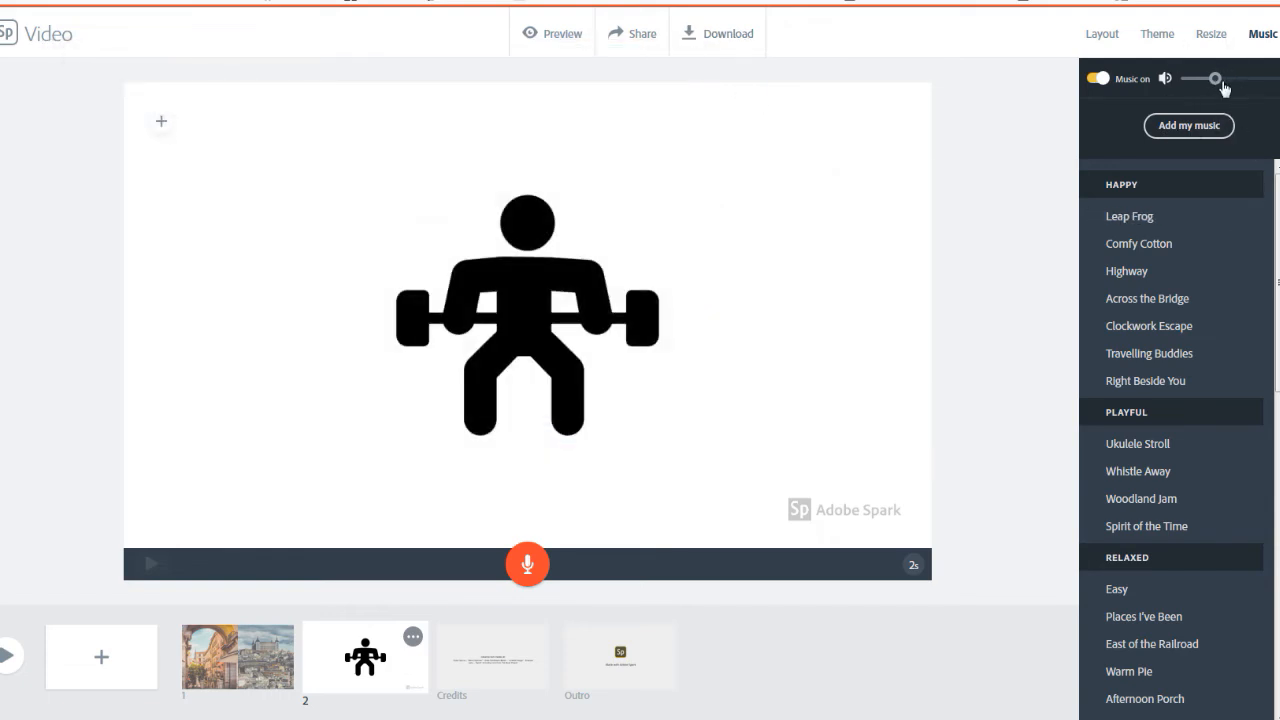
left_click_drag(1217, 84, 1190, 85)
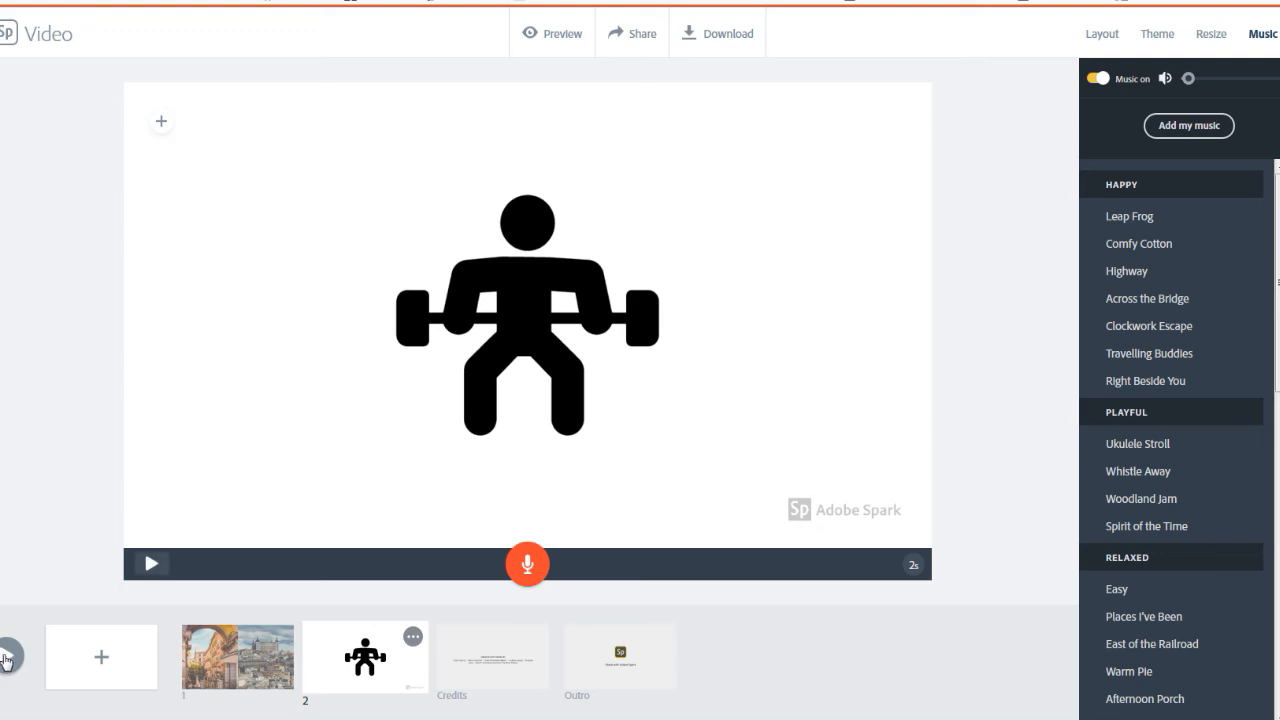
Preview the whole video, close the preview, and return to the second slide with the barbell-lifter icon
left_click(6, 657)
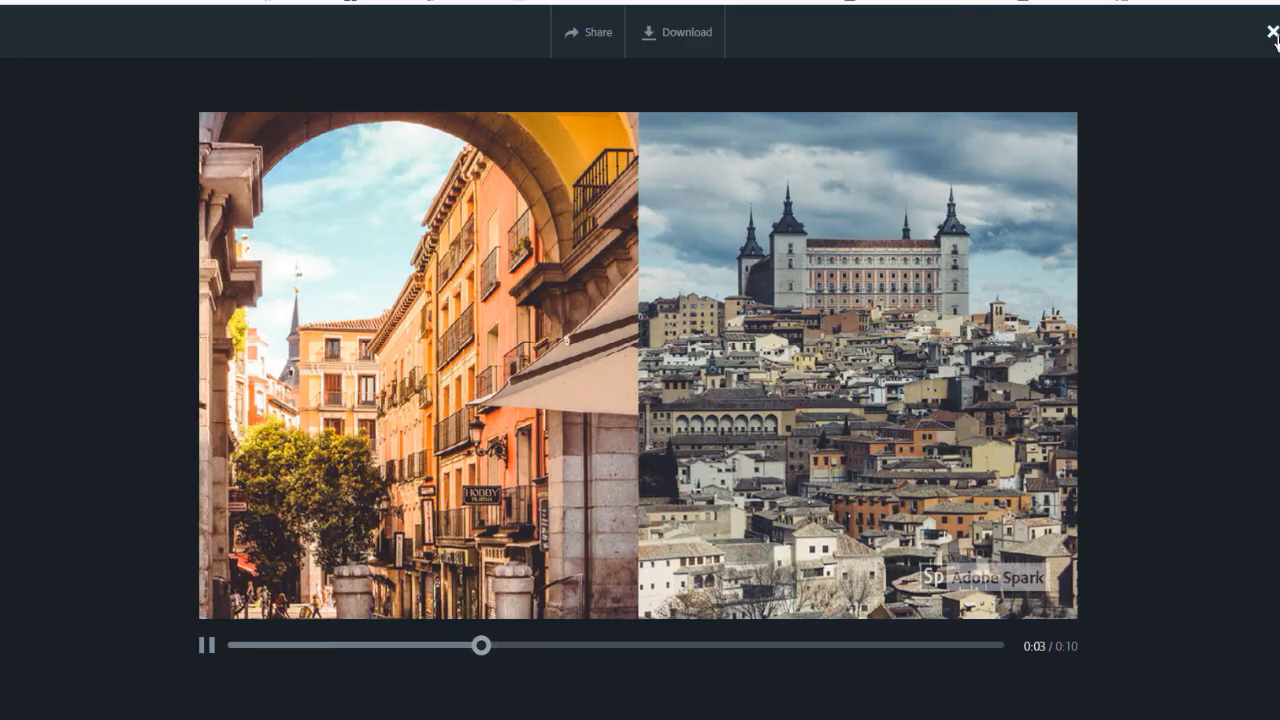
left_click(1273, 34)
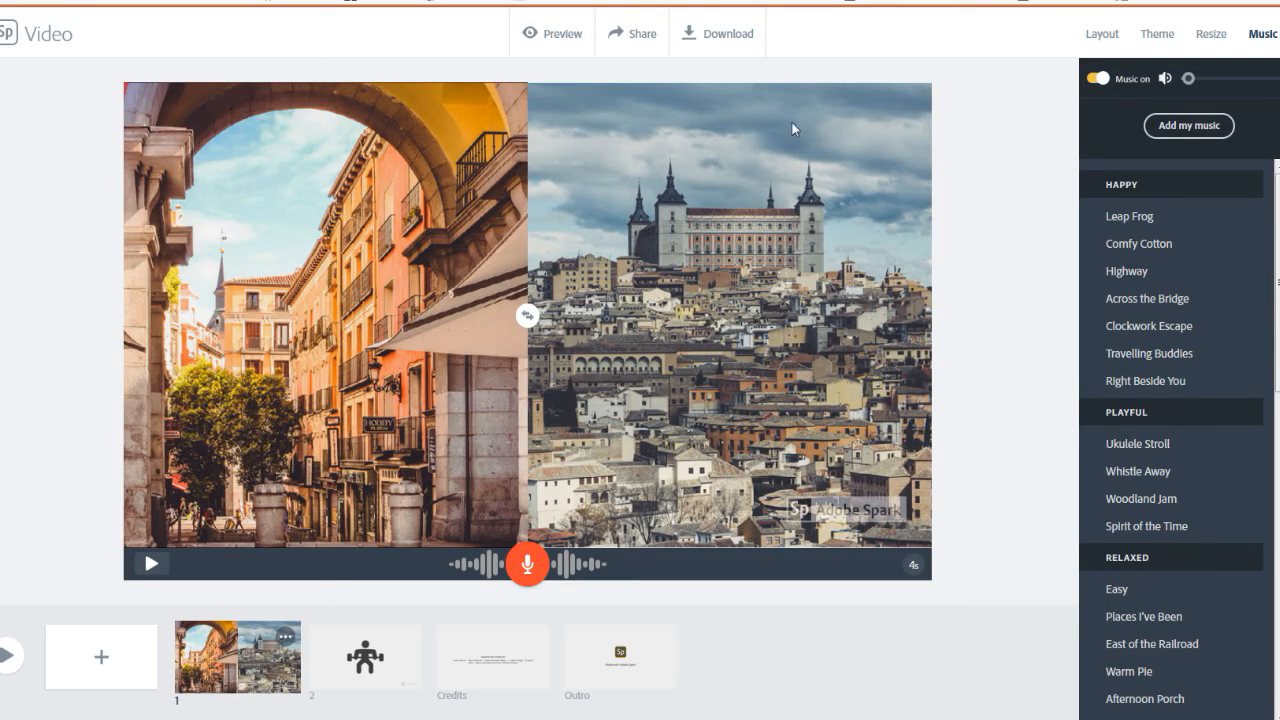
left_click(365, 657)
left_click_drag(508, 656, 380, 653)
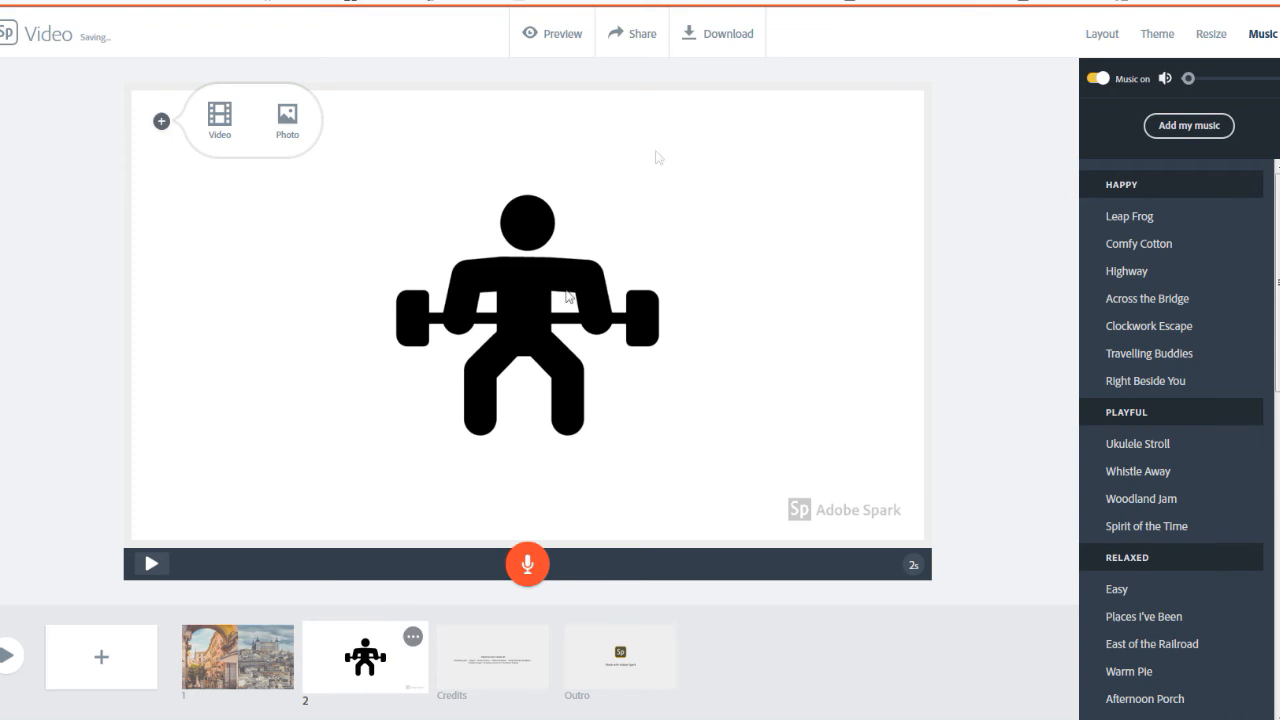
Start downloading the video and cancel the download while it is being prepared
left_click(726, 40)
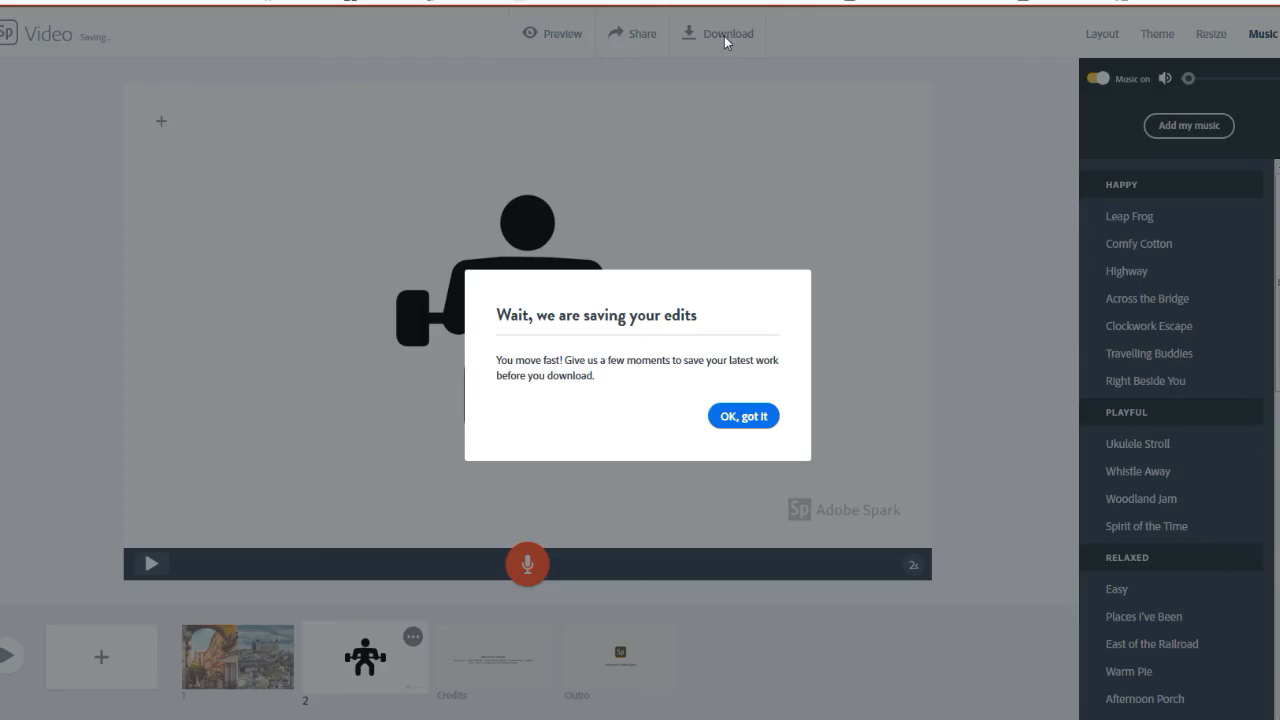
left_click(731, 416)
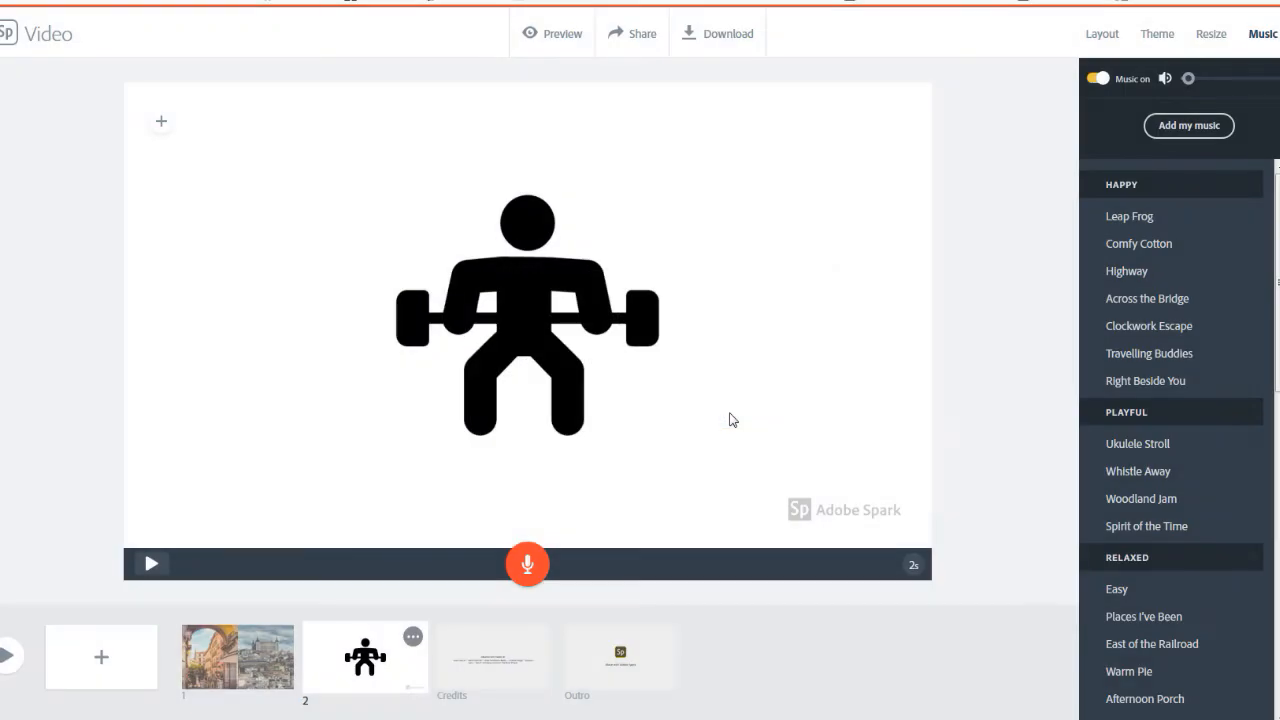
left_click(726, 40)
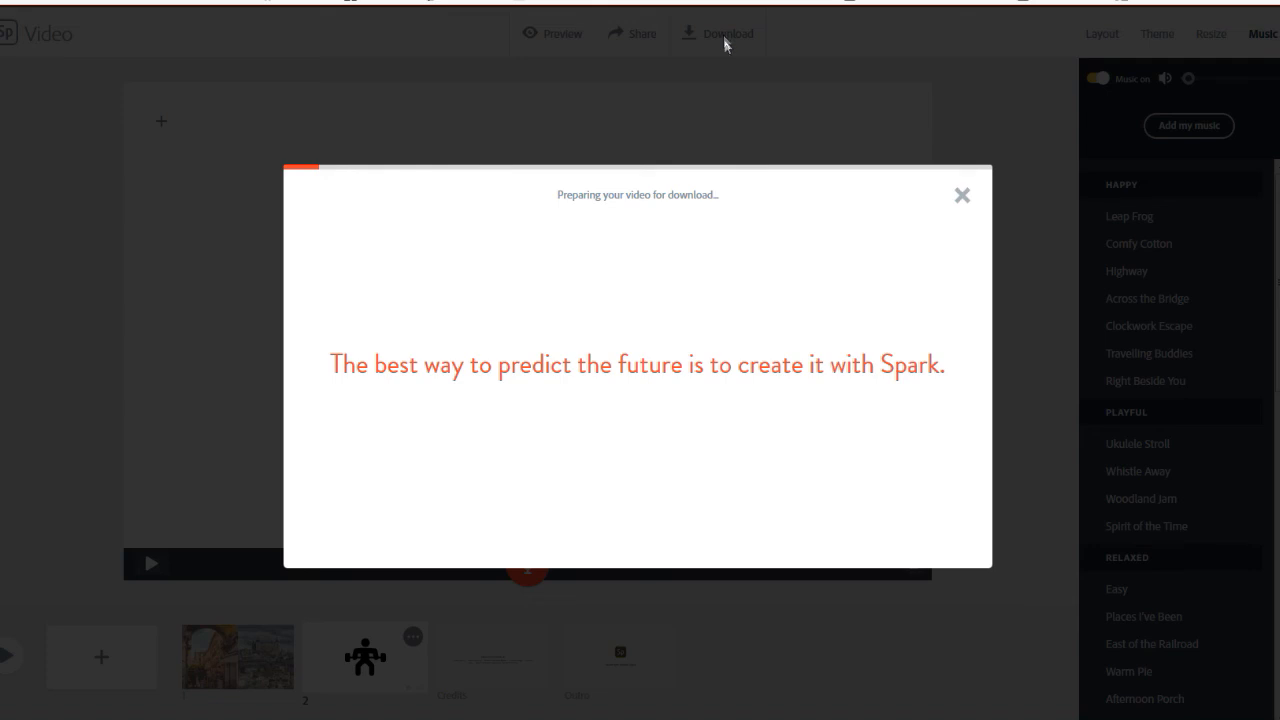
left_click(962, 197)
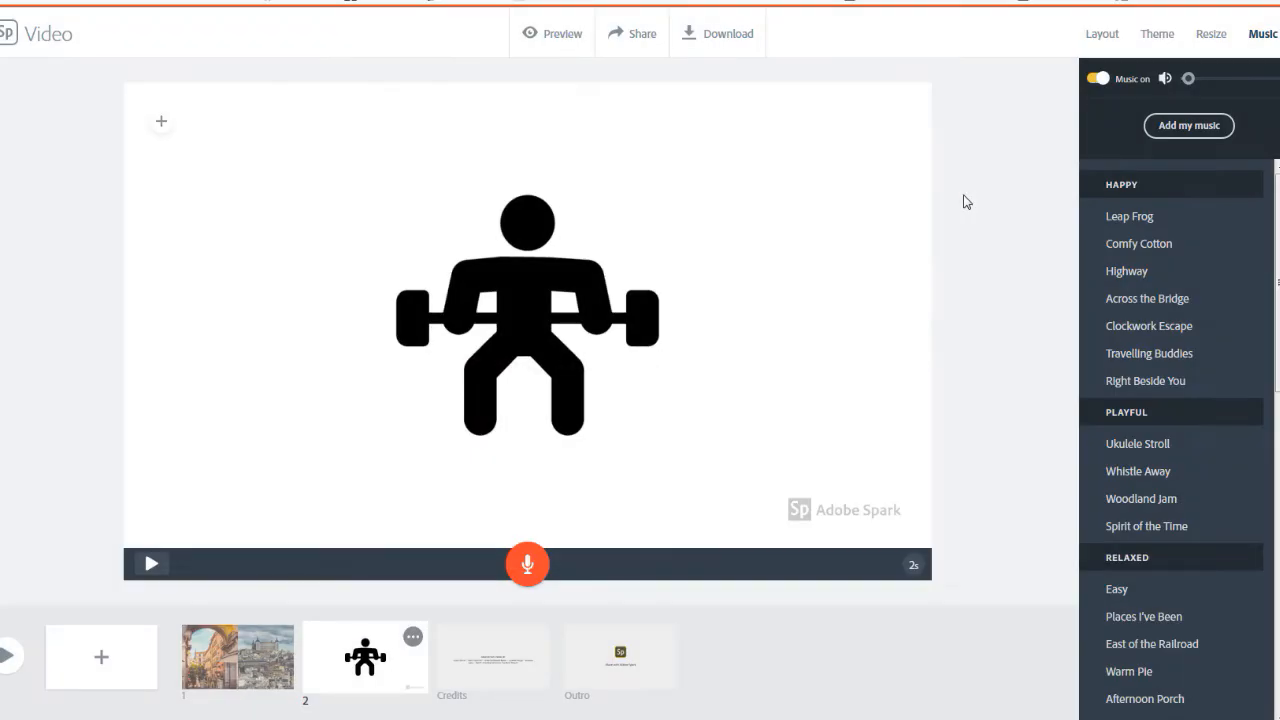
Start publishing the video in the Education category with a share link, and cancel the link creation
left_click(640, 40)
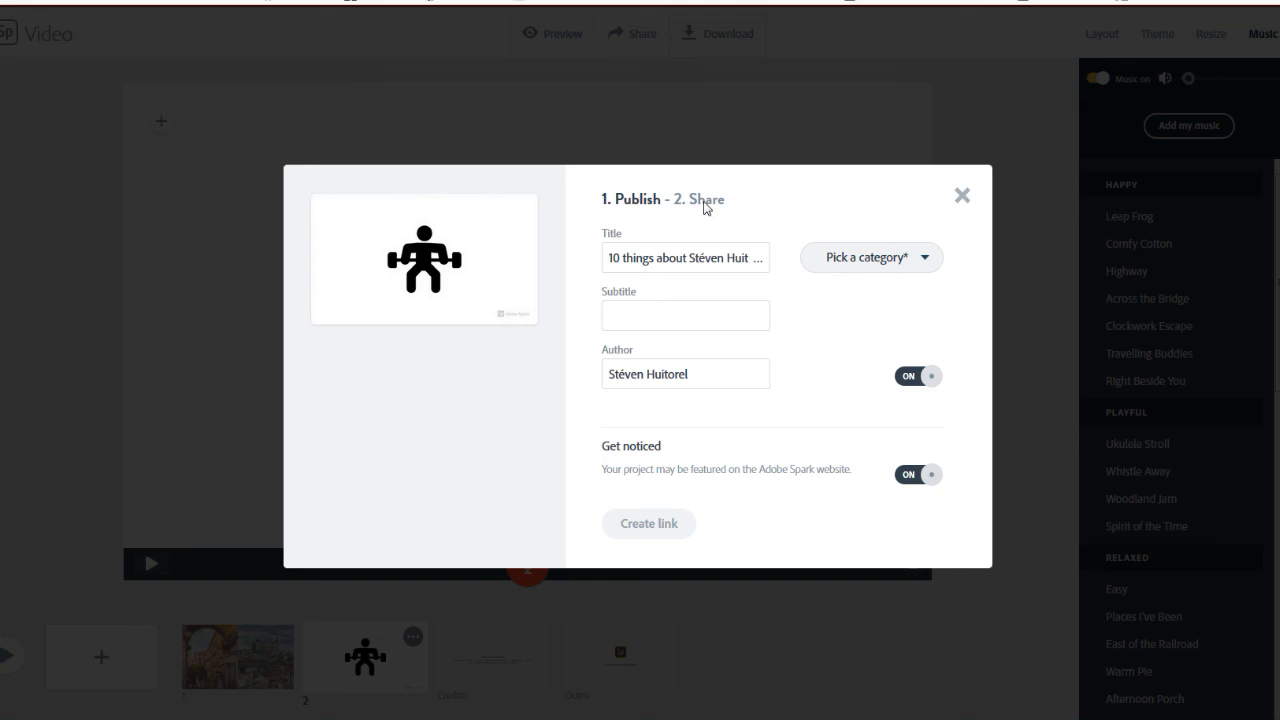
left_click(647, 527)
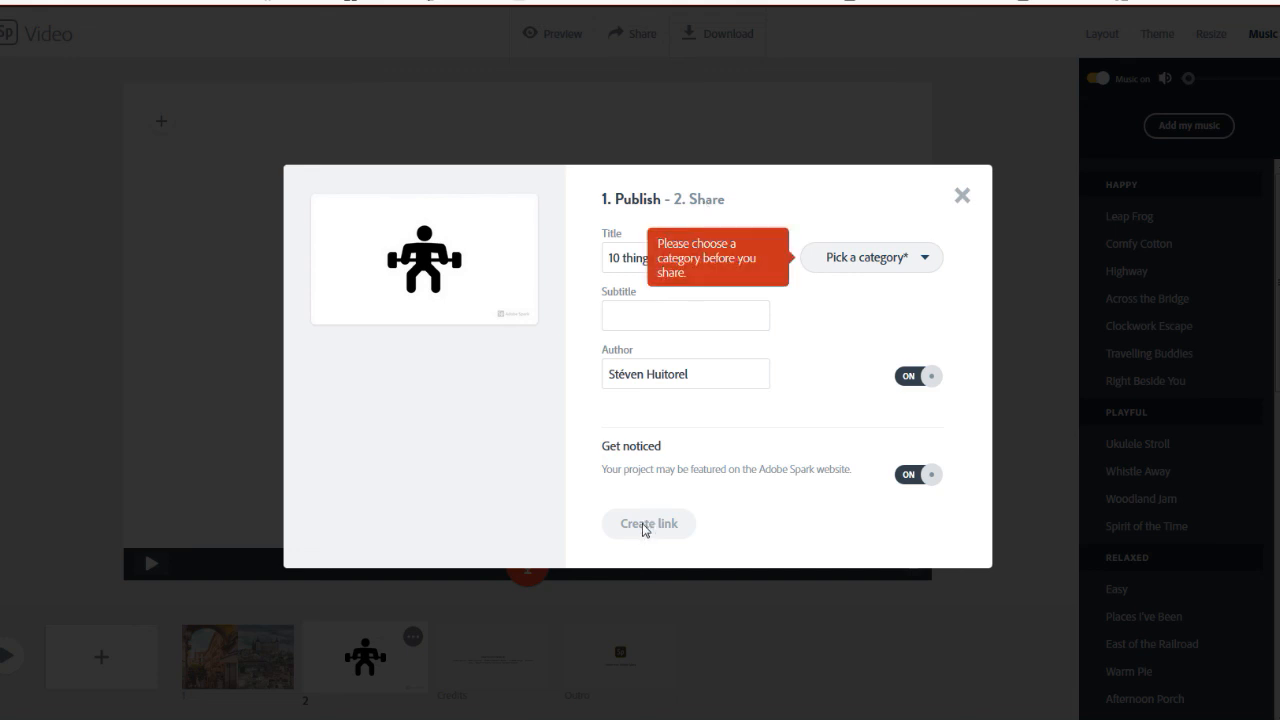
left_click(922, 261)
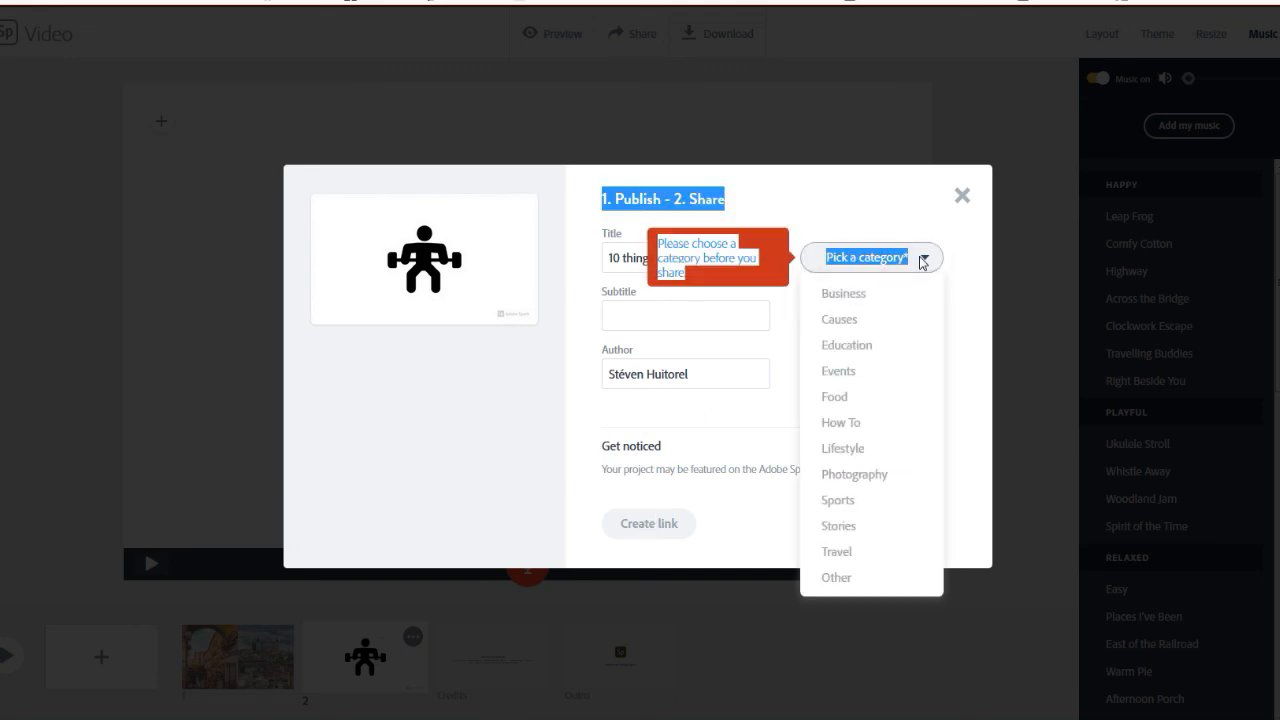
left_click(850, 347)
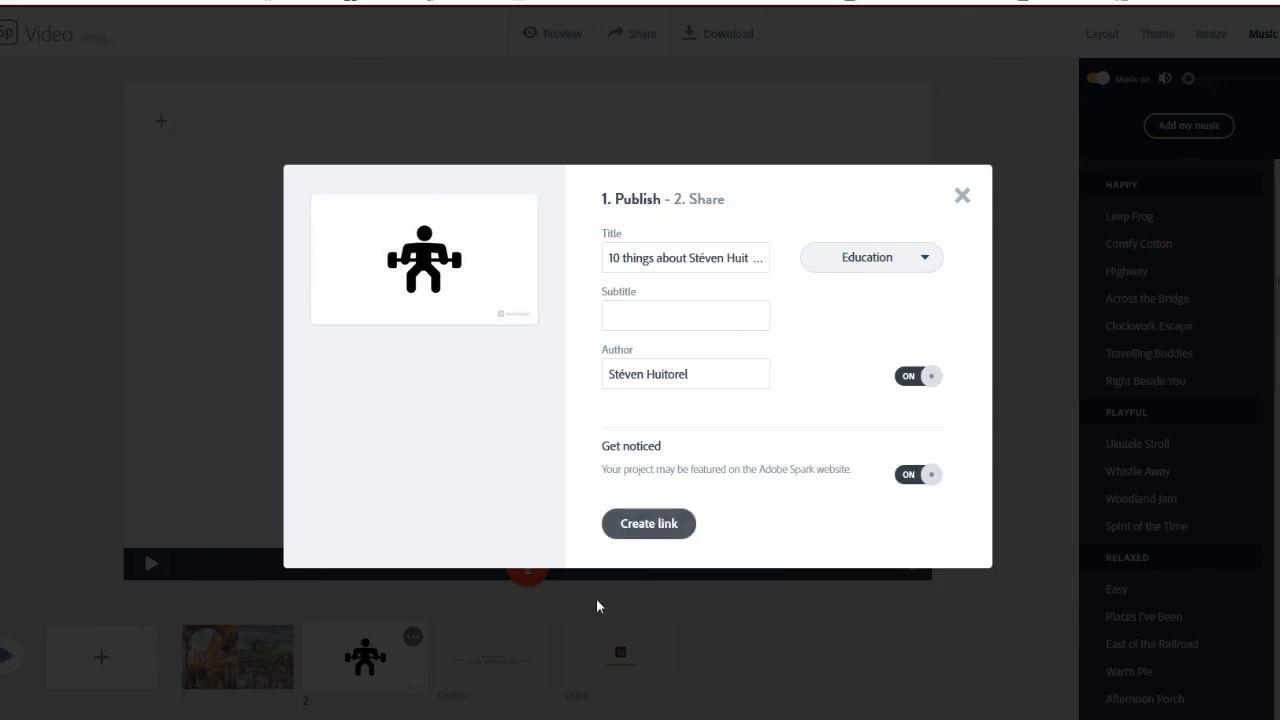
left_click(645, 530)
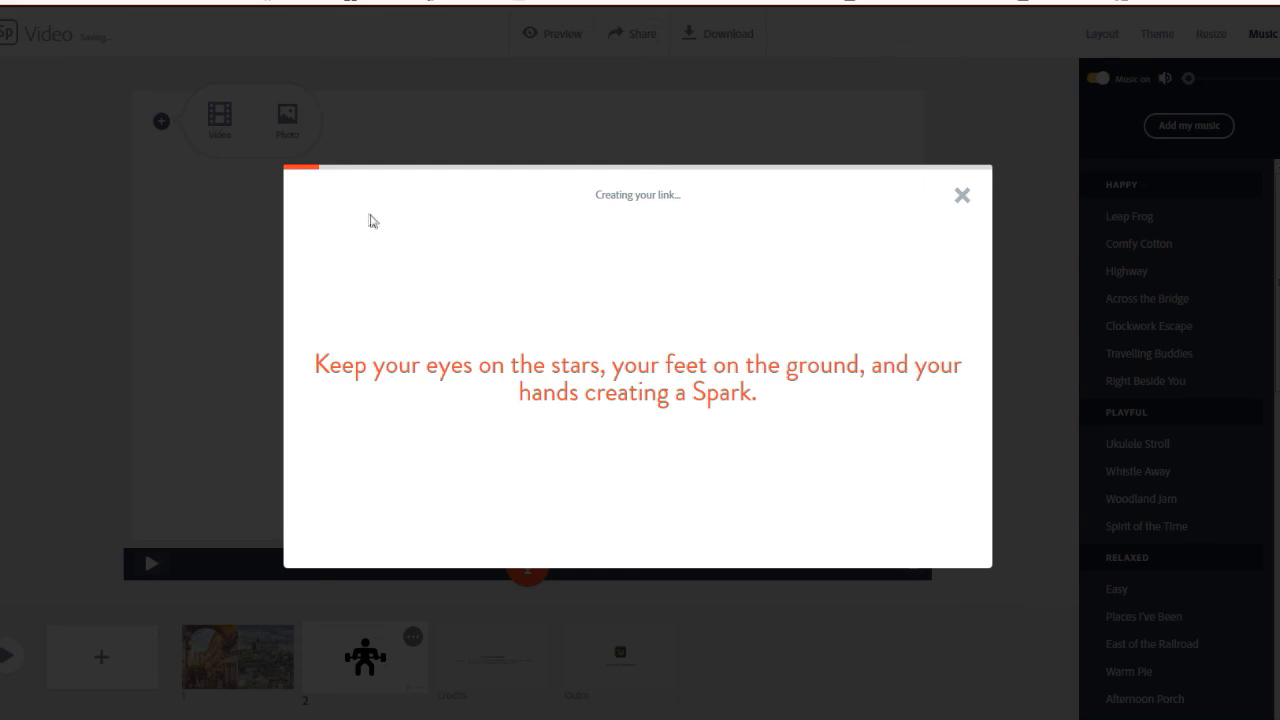
left_click(962, 197)
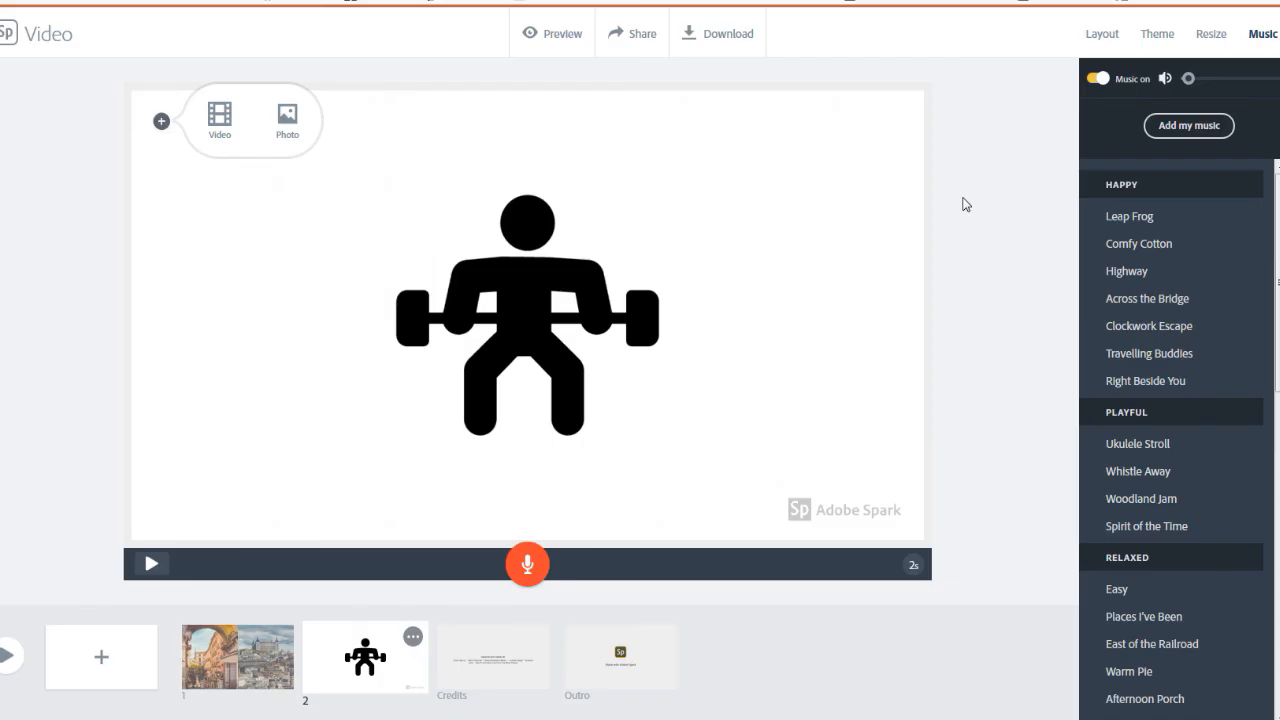